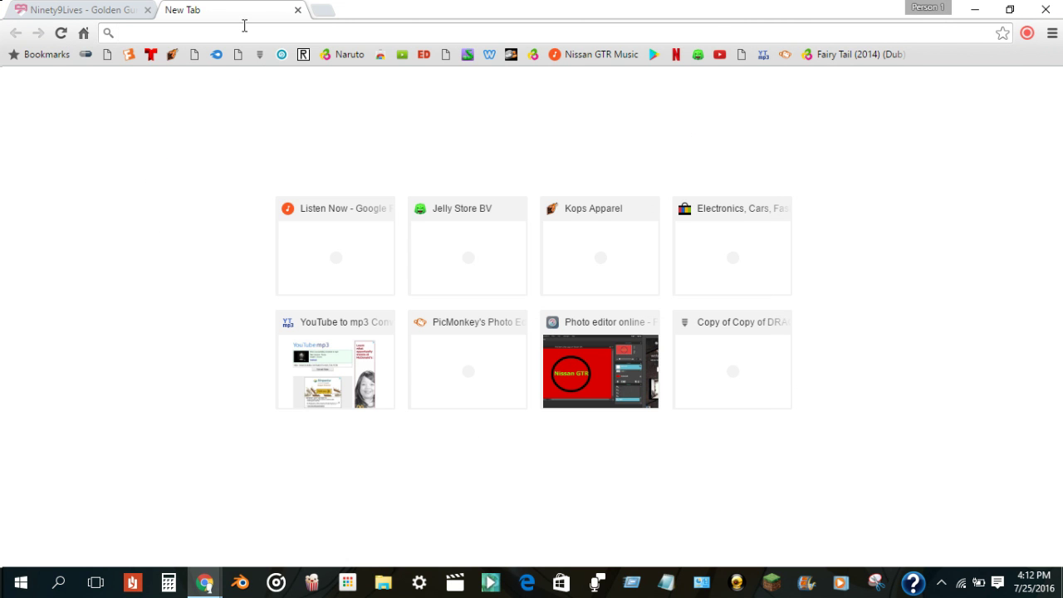
key(ctrl+shift+Tab)
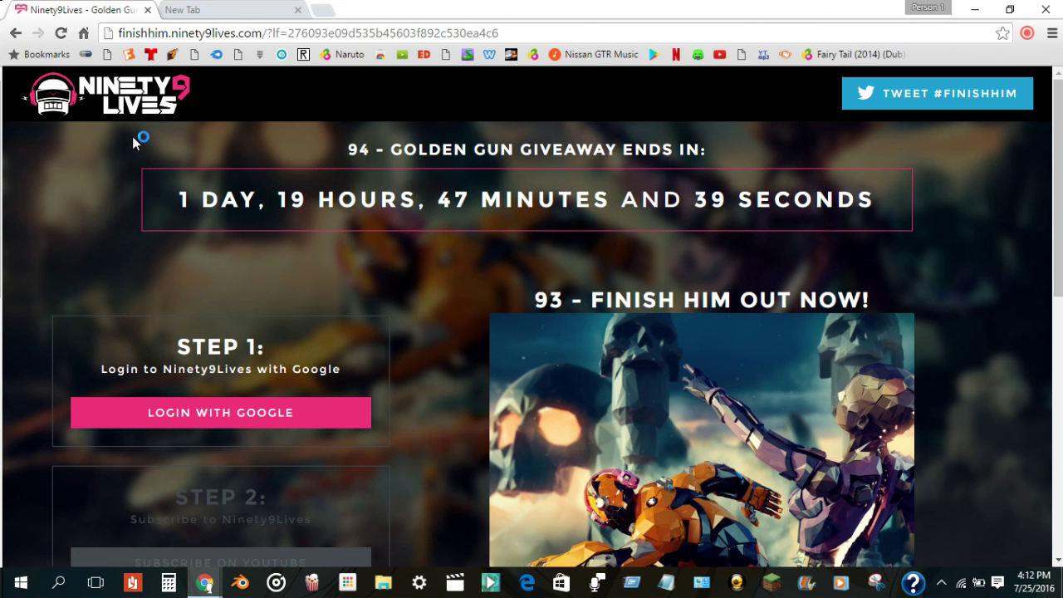
scroll(388, 261, down, 2)
scroll(390, 267, up, 2)
key(F11)
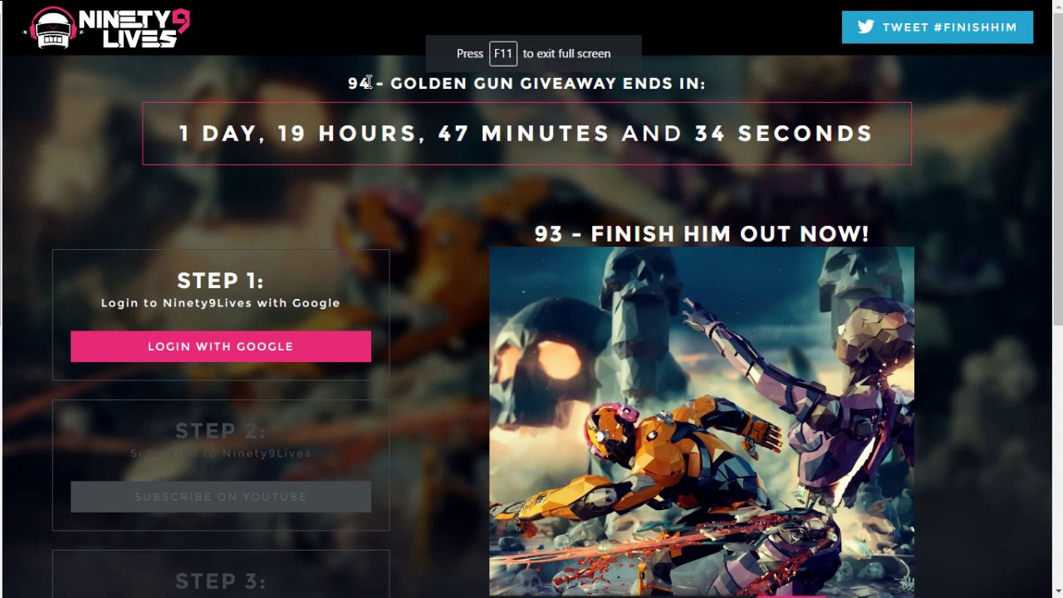
drag(389, 83, 489, 88)
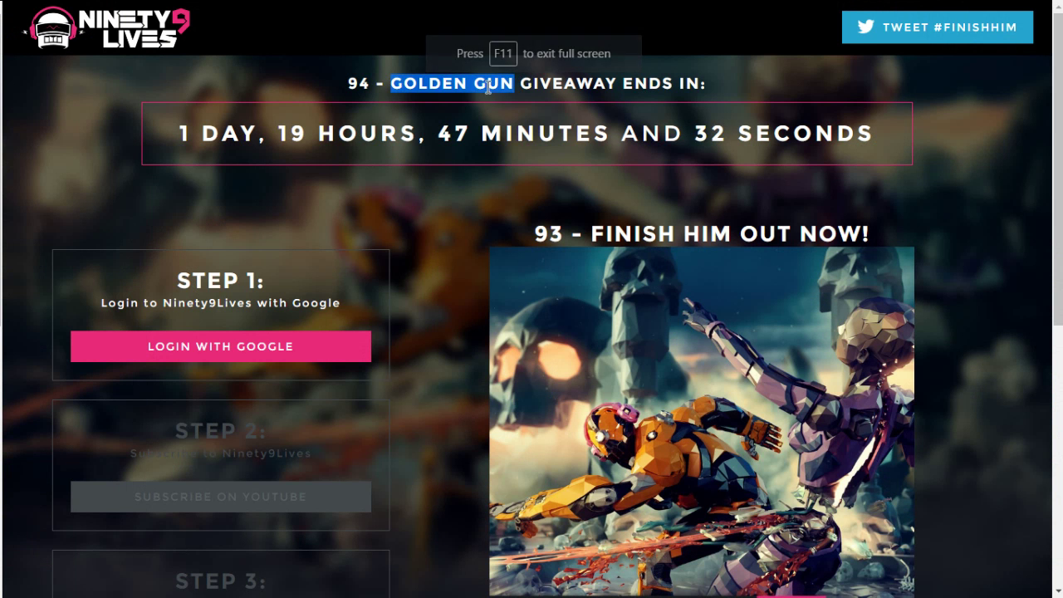
click(390, 219)
scroll(249, 225, down, 2)
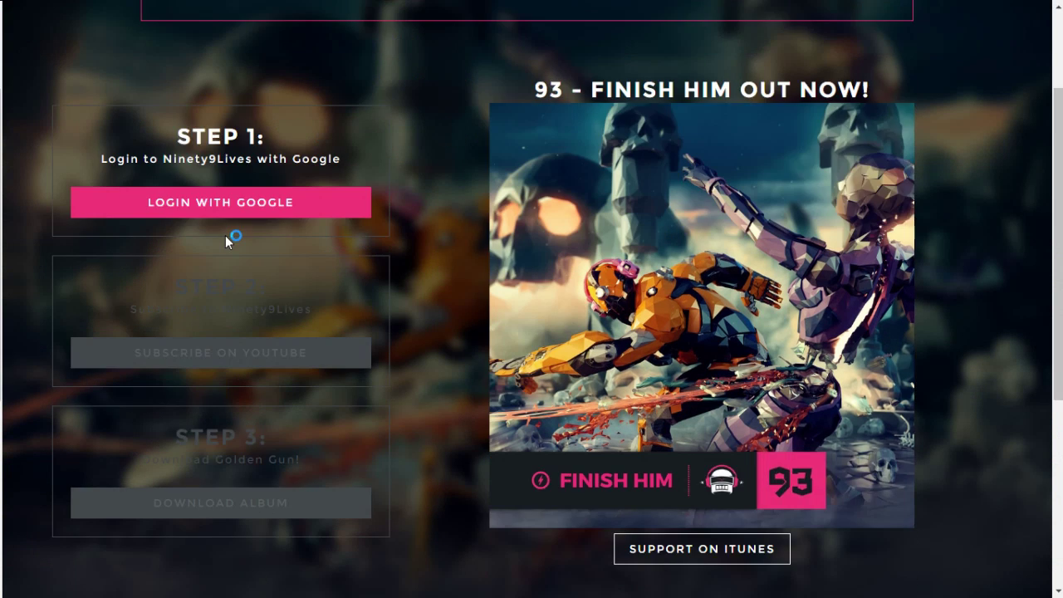
scroll(257, 191, down, 2)
scroll(291, 148, up, 1)
click(209, 105)
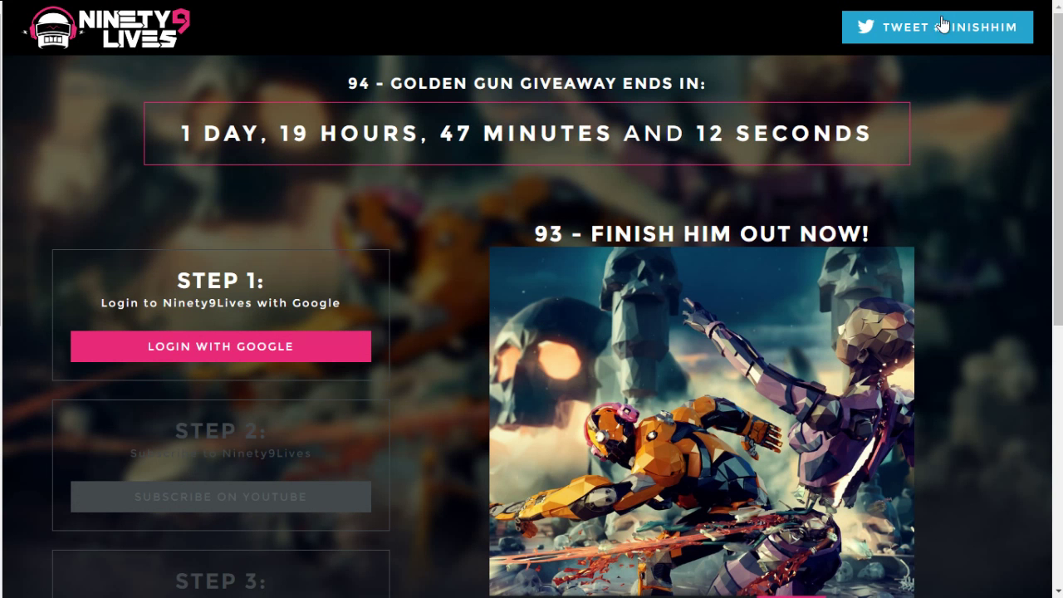
scroll(297, 218, down, 1)
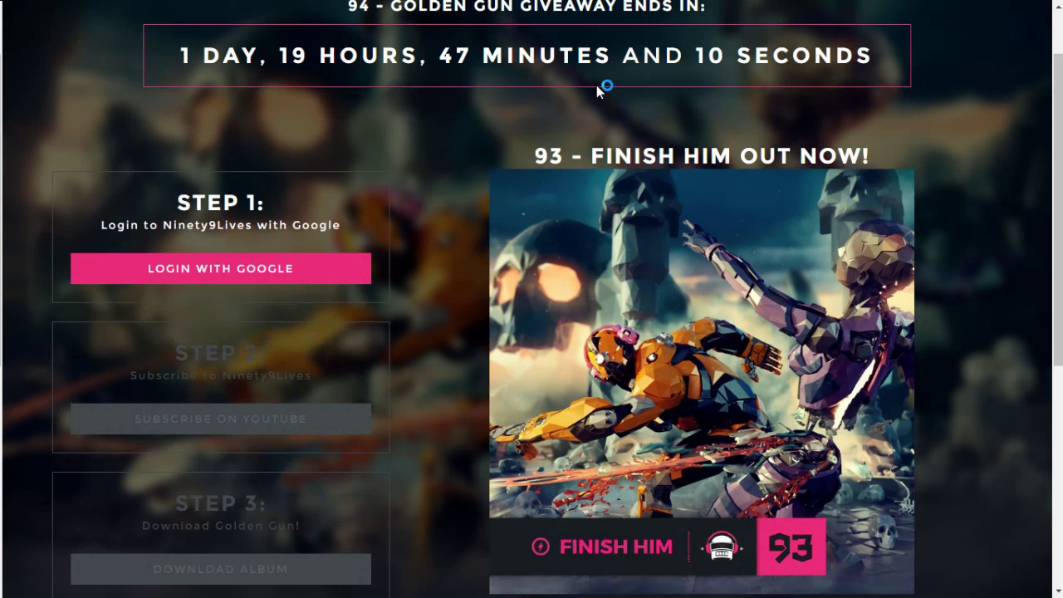
scroll(245, 293, up, 1)
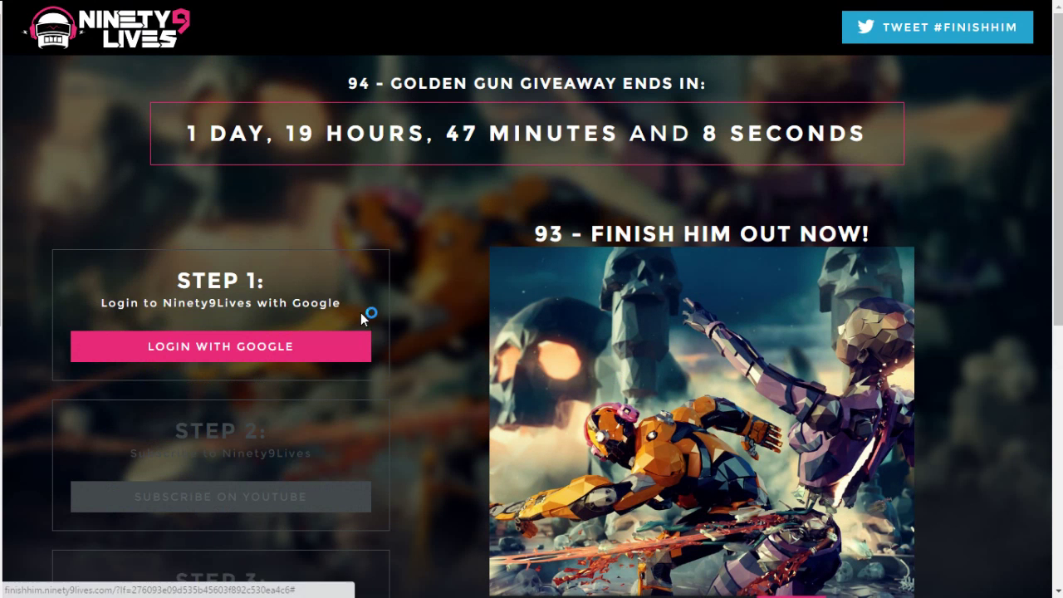
drag(363, 311, 88, 284)
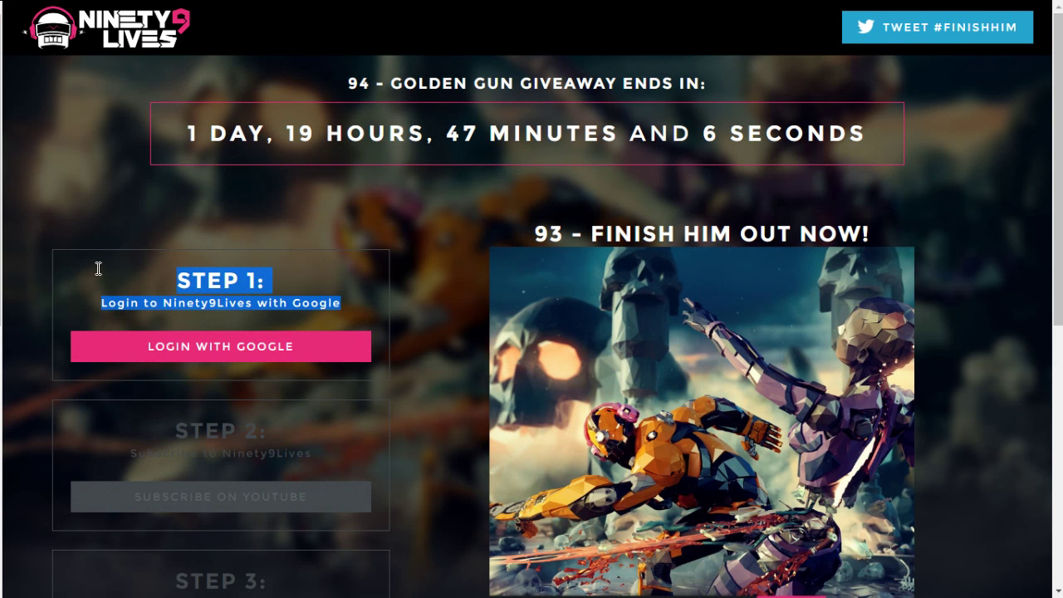
mouse_move(341, 309)
mouse_down()
mouse_move(200, 312)
mouse_move(249, 305)
mouse_up()
click(236, 285)
click(456, 268)
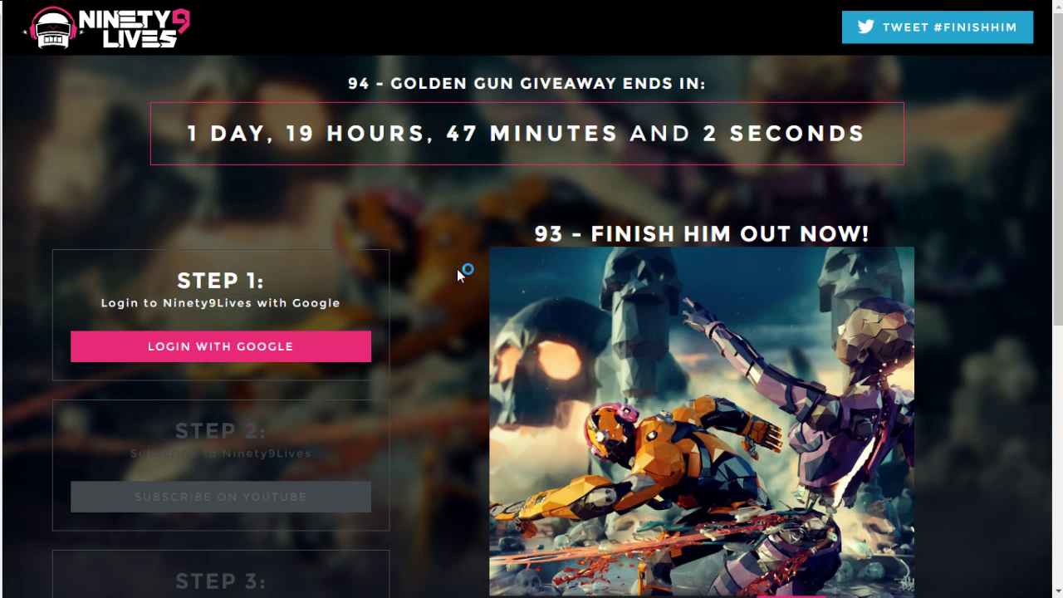
scroll(208, 430, down, 1)
scroll(415, 250, down, 1)
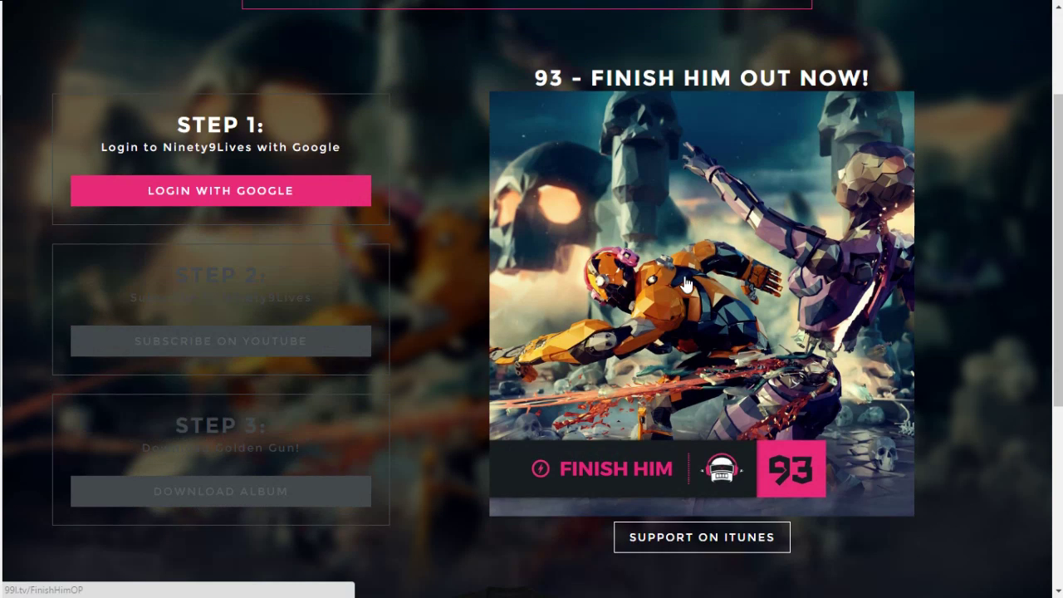
scroll(568, 92, down, 1)
scroll(522, 429, down, 1)
scroll(552, 449, down, 2)
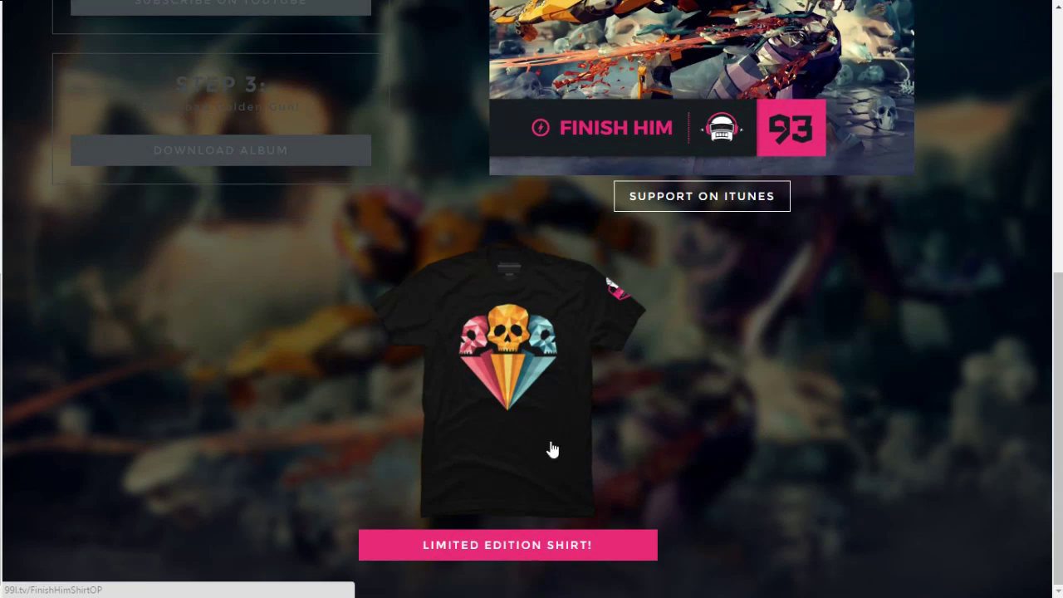
scroll(1062, 216, up, 6)
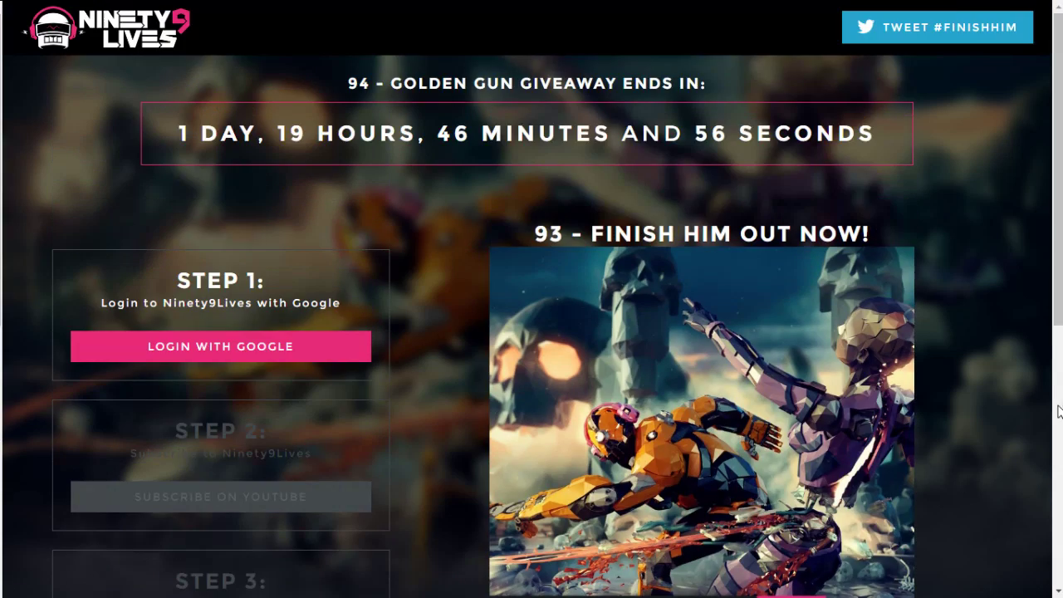
scroll(813, 359, down, 6)
scroll(812, 359, up, 1)
scroll(812, 359, up, 1)
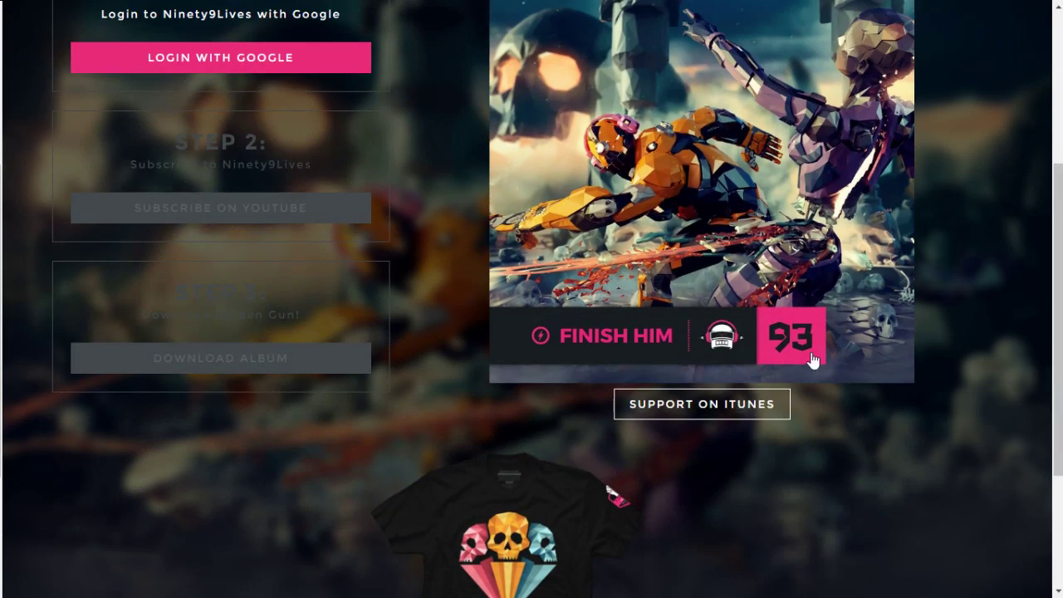
scroll(906, 272, up, 4)
scroll(747, 349, down, 2)
scroll(682, 415, up, 2)
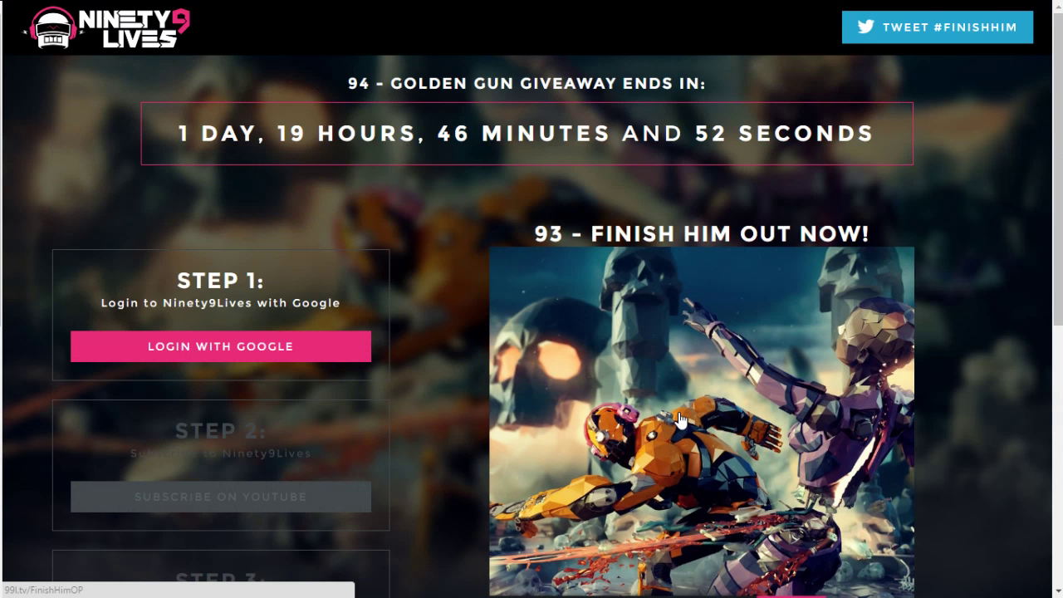
key(F11)
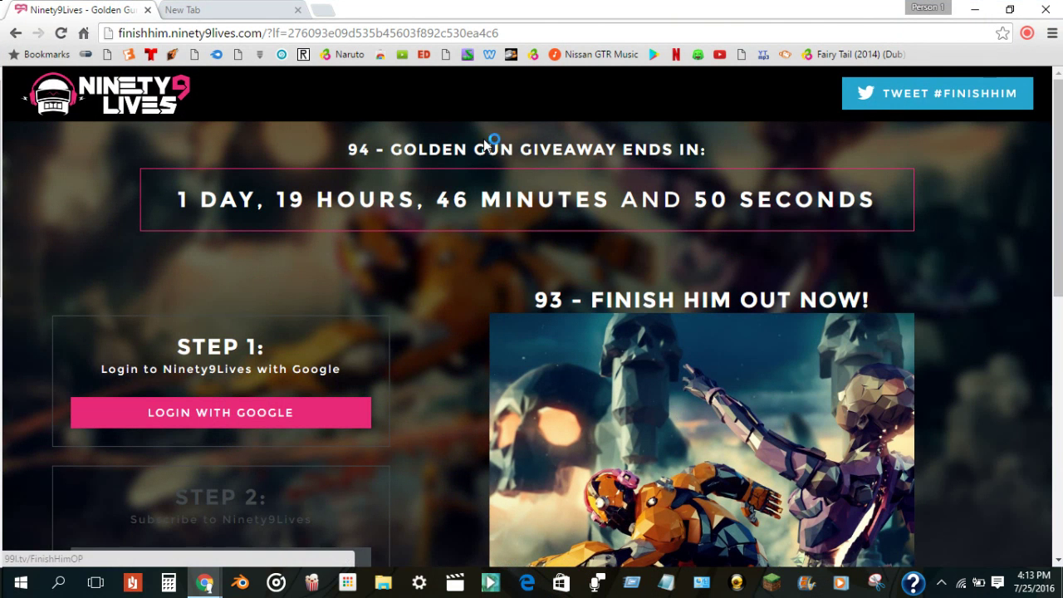
- Close the giveaway tab, search YouTube for 99l, and open the Ninety9Lives channel
click(193, 11)
click(148, 10)
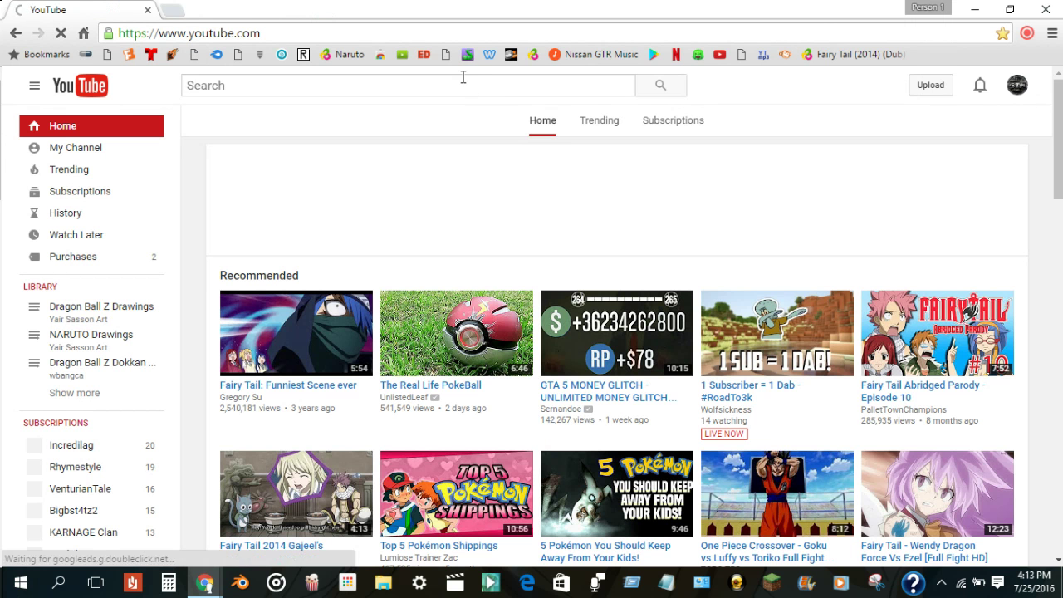
text(99l)
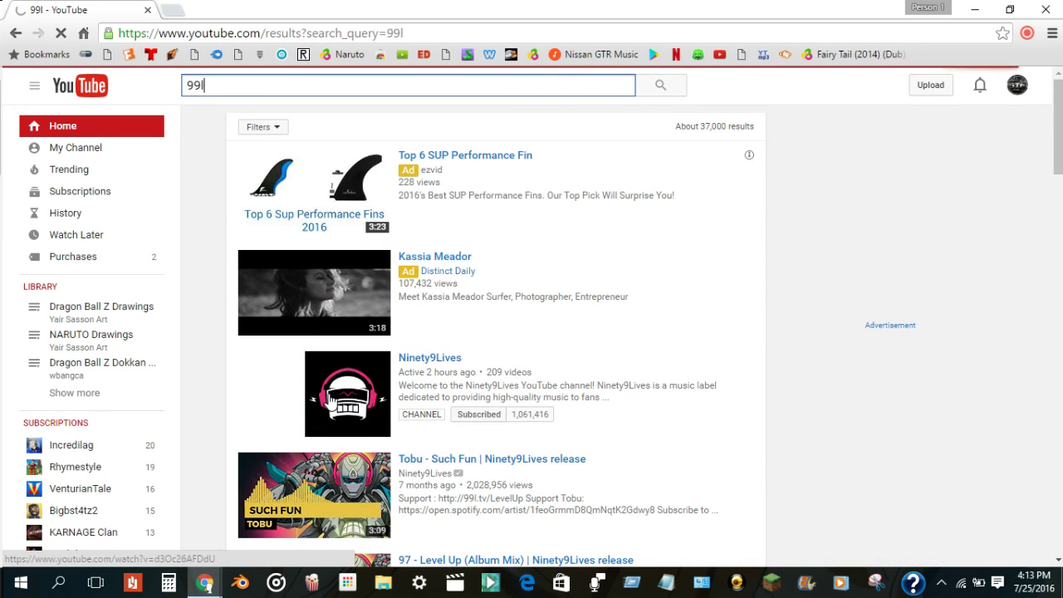
click(418, 407)
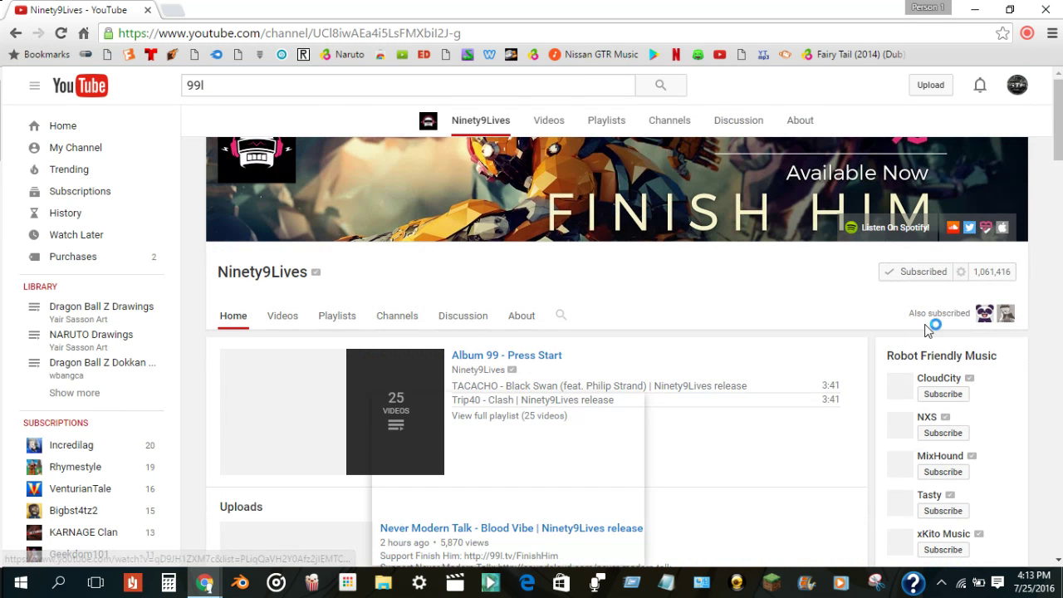
mouse_move(993, 272)
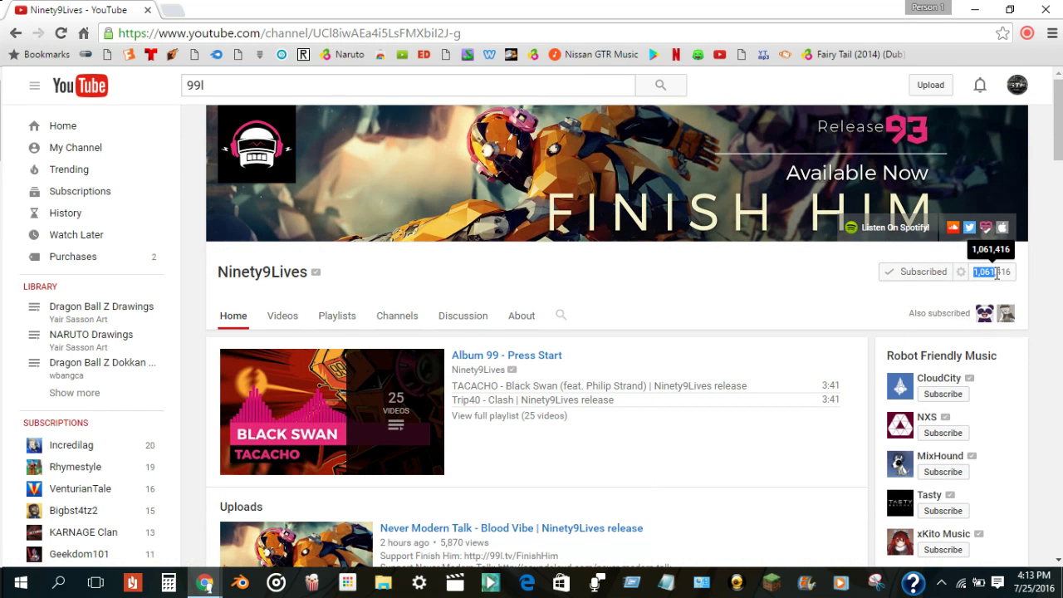
- Open the Finish Him LIVE Golden Gun giveaway video and bring up its description link
drag(998, 274, 1009, 279)
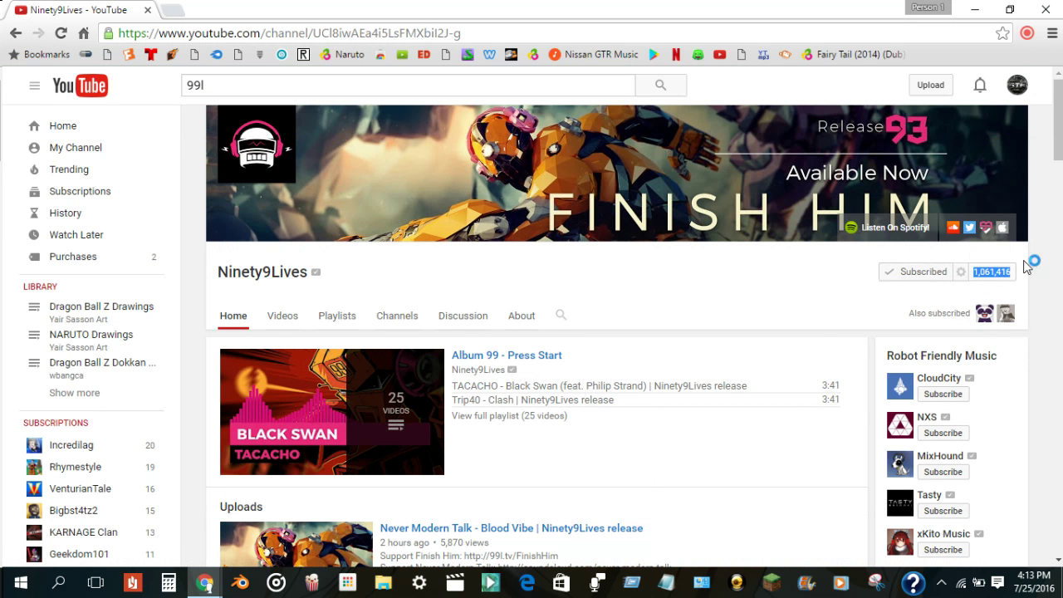
scroll(1053, 221, down, 5)
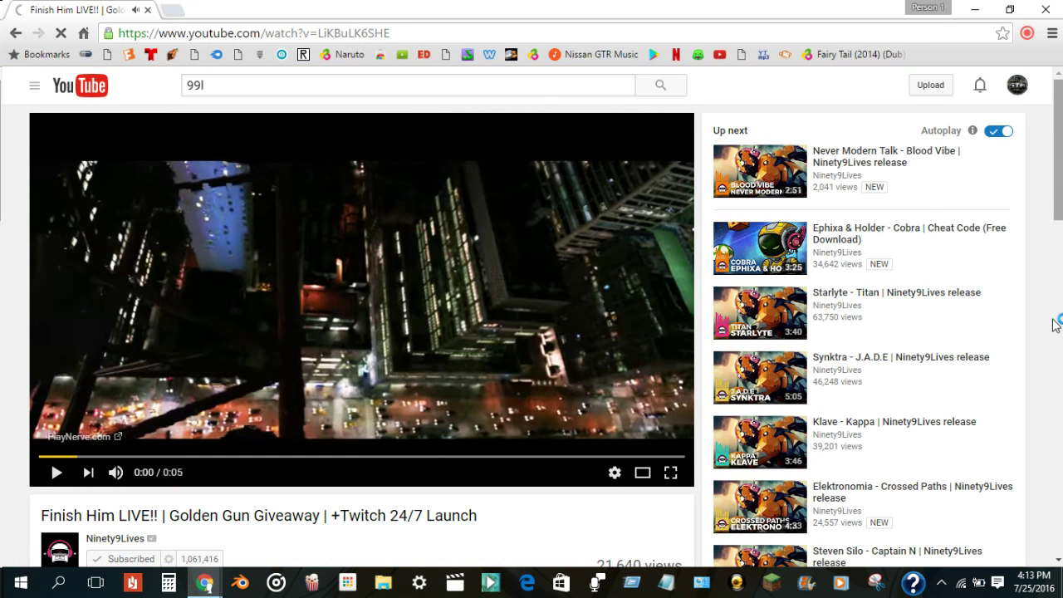
click(1054, 332)
scroll(1051, 334, up, 2)
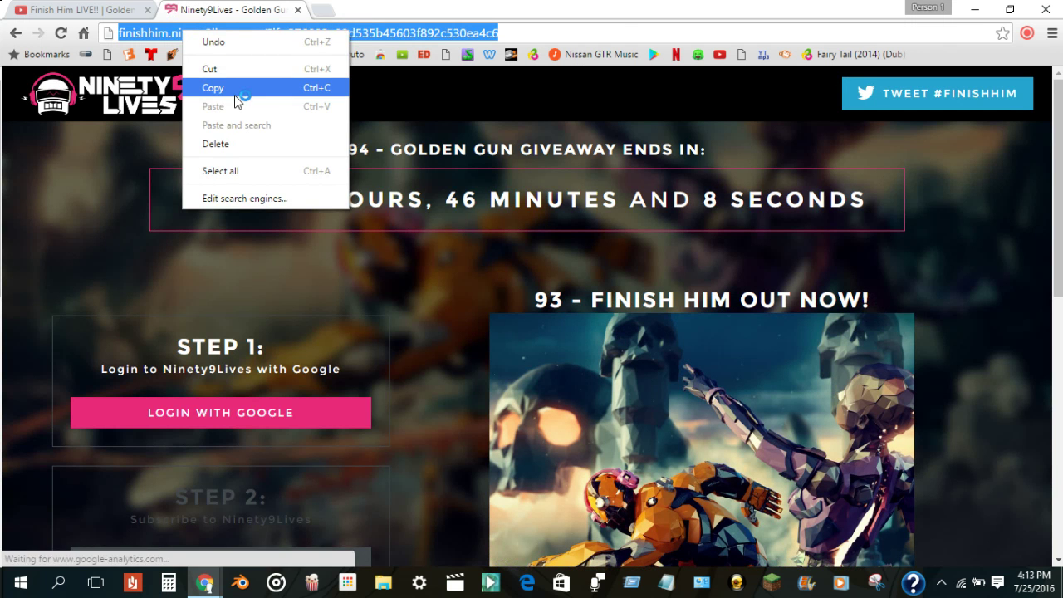
- Sign in to the Ninety9Lives giveaway site with your Google account
click(238, 103)
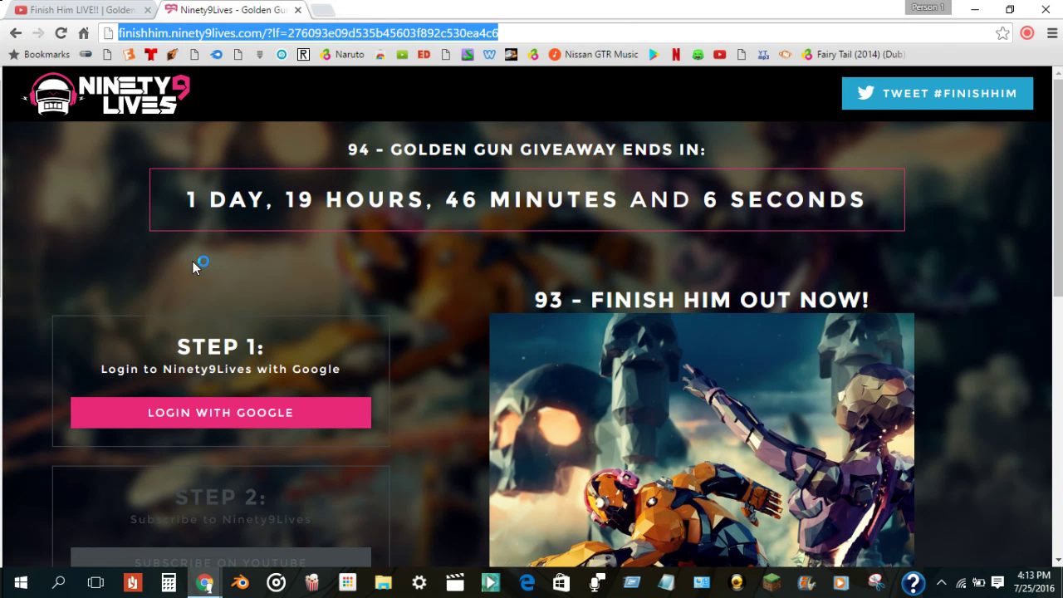
click(266, 412)
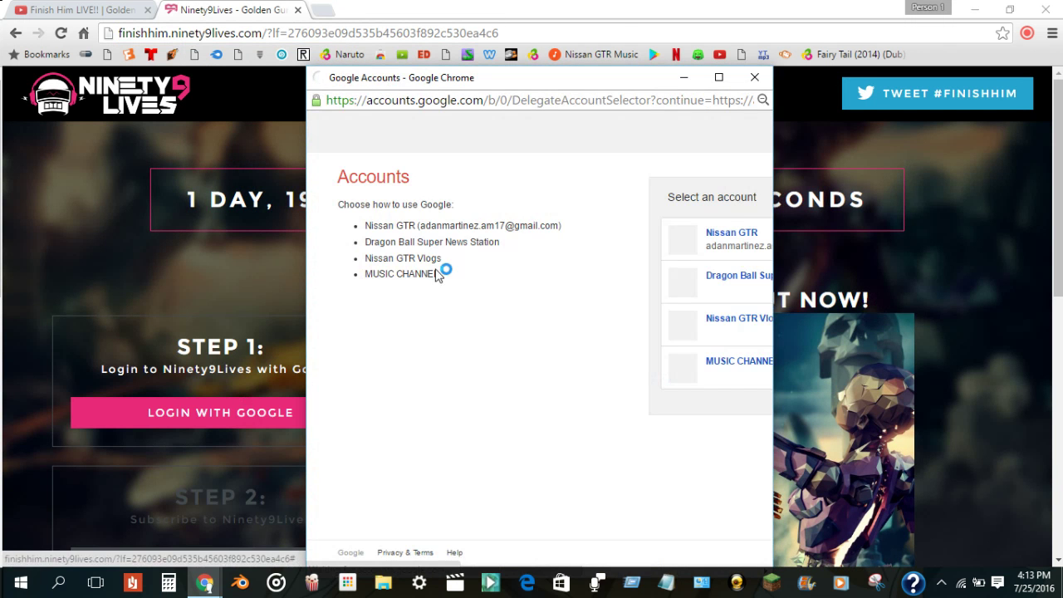
click(714, 252)
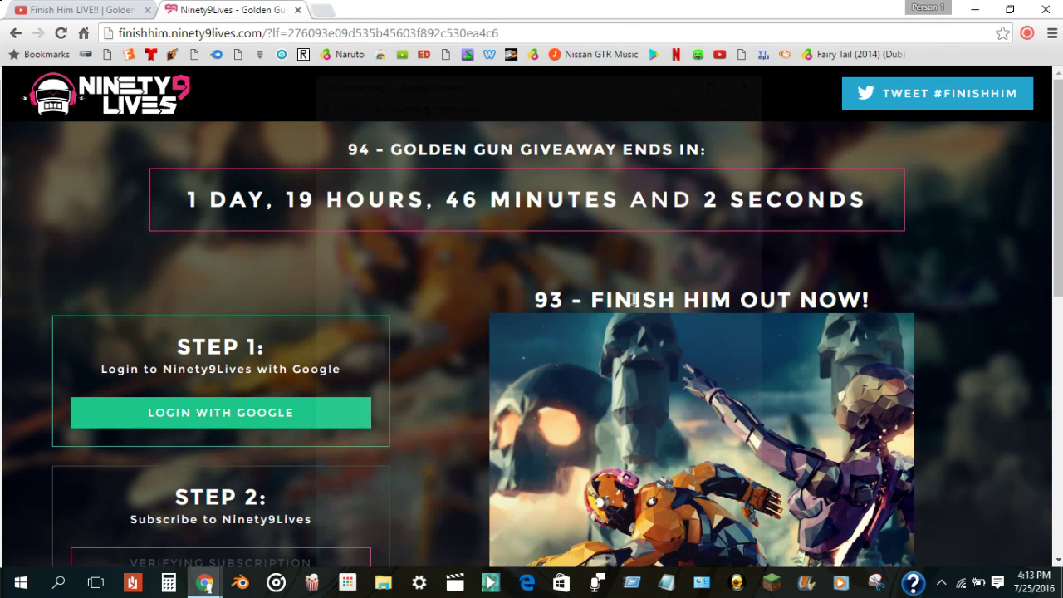
- Start downloading the Golden Gun album with DOWNLOAD ALBUM
scroll(299, 399, down, 1)
scroll(225, 398, down, 1)
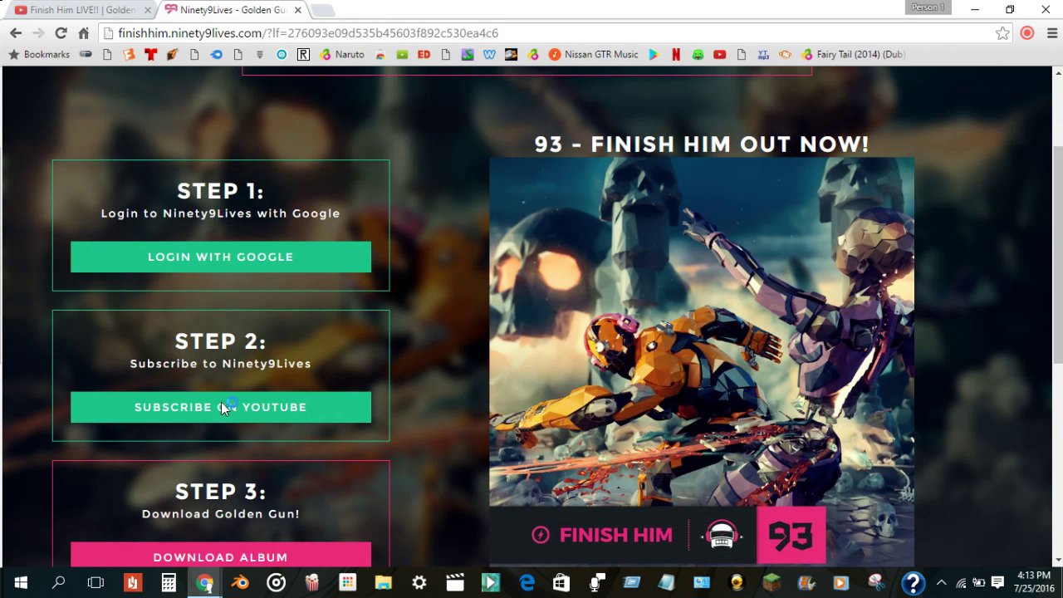
scroll(266, 382, down, 3)
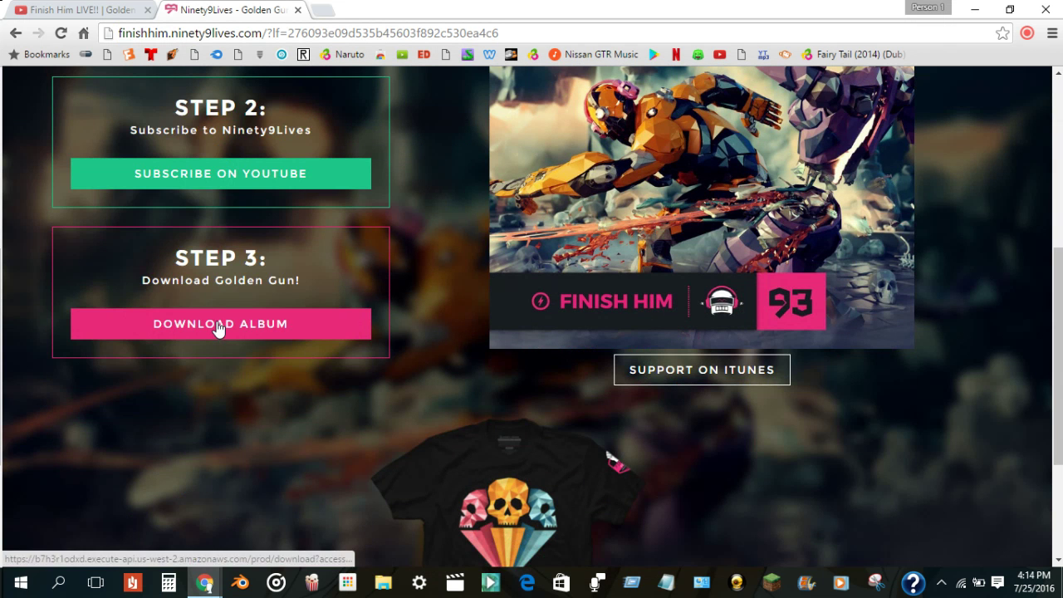
click(217, 325)
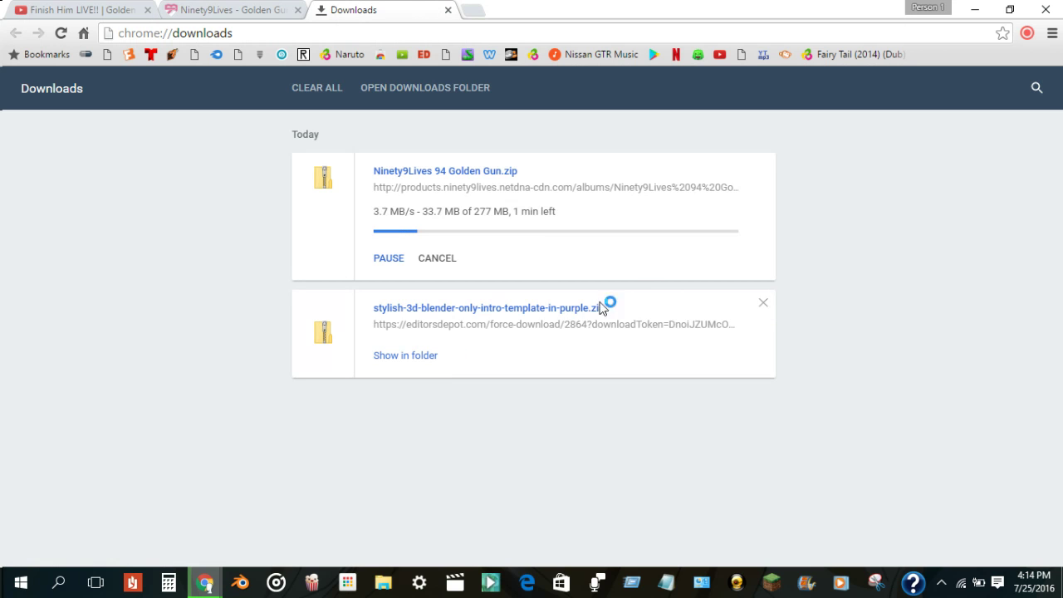
- Let Ninety9Lives 94 Golden Gun.zip finish on chrome://downloads, then restore down the Chrome window
drag(650, 319, 526, 335)
click(582, 363)
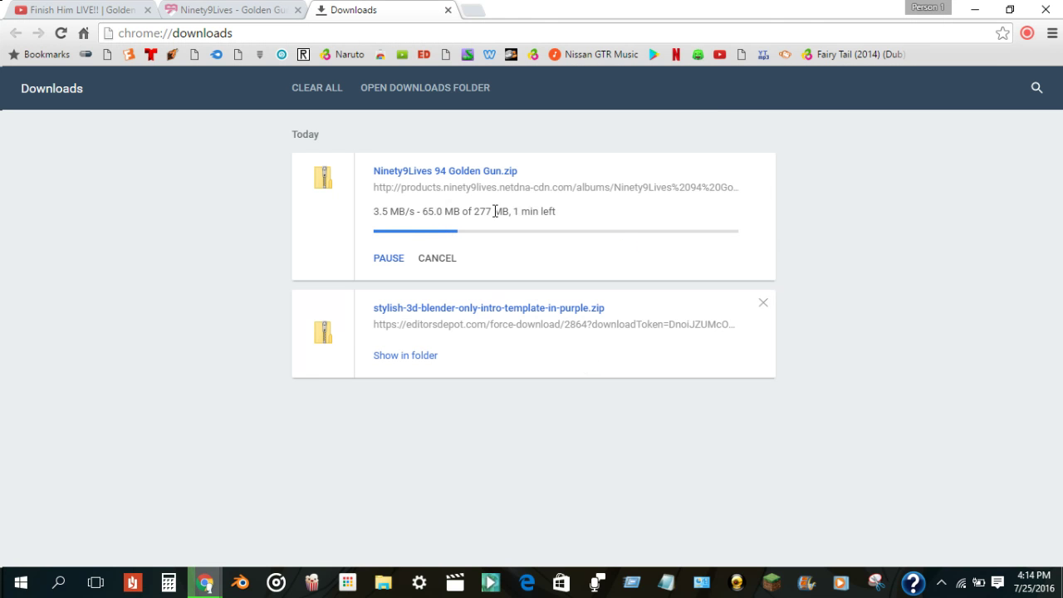
click(1028, 33)
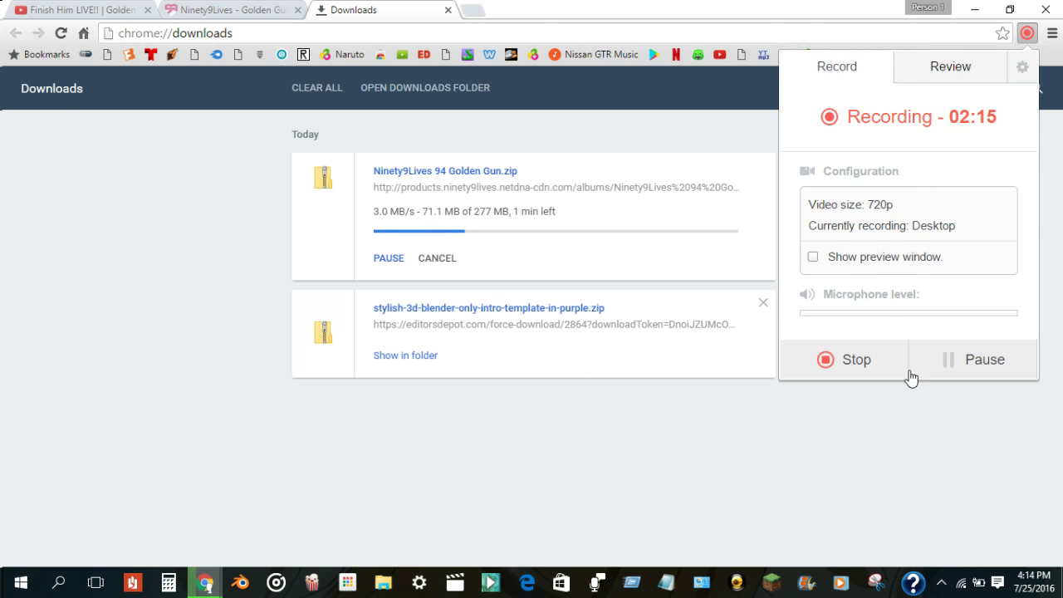
click(781, 338)
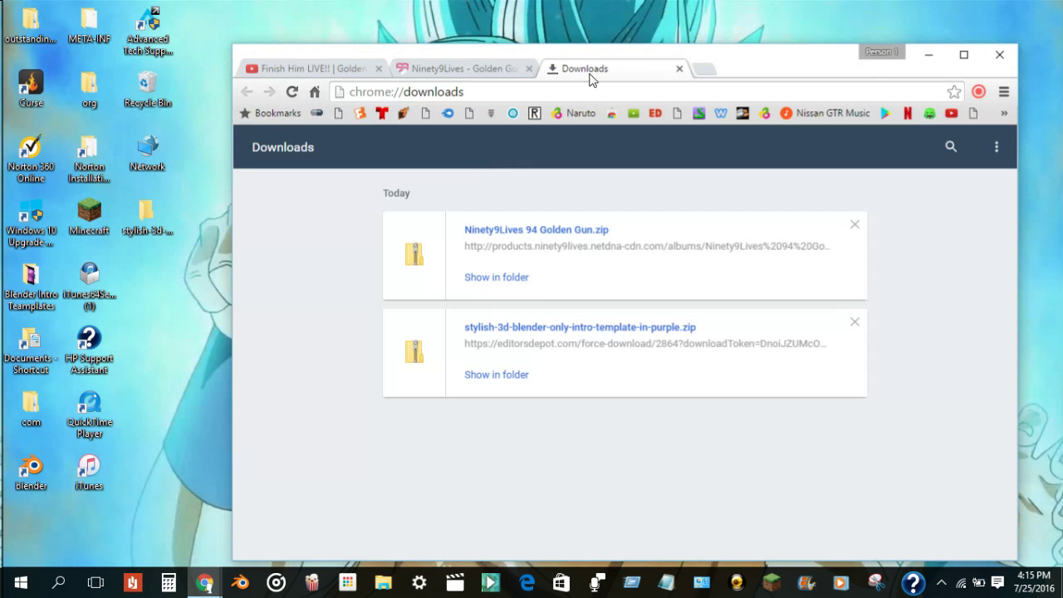
click(1011, 9)
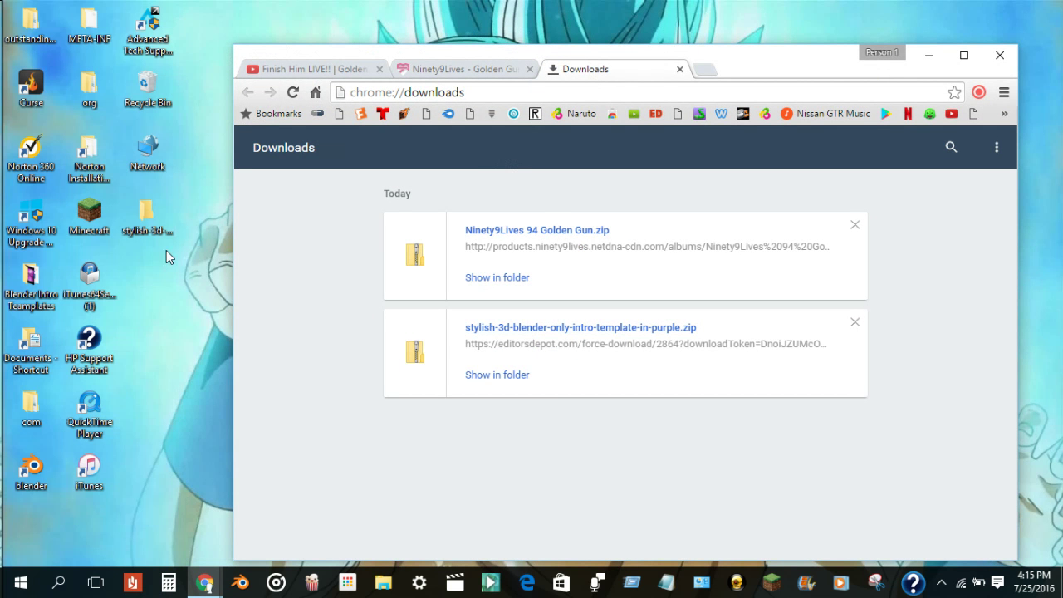
- Recycle the stylish Blender template folder, copy the Golden Gun zip to the desktop, and dismiss Norton
drag(164, 240, 152, 98)
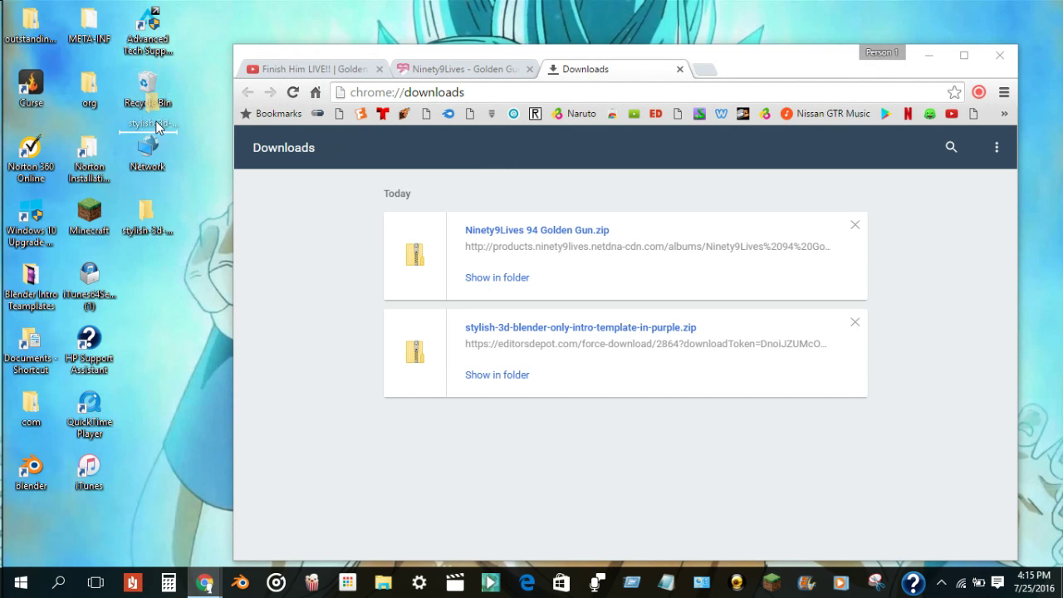
mouse_move(415, 254)
mouse_down()
mouse_move(172, 233)
mouse_move(570, 147)
mouse_up()
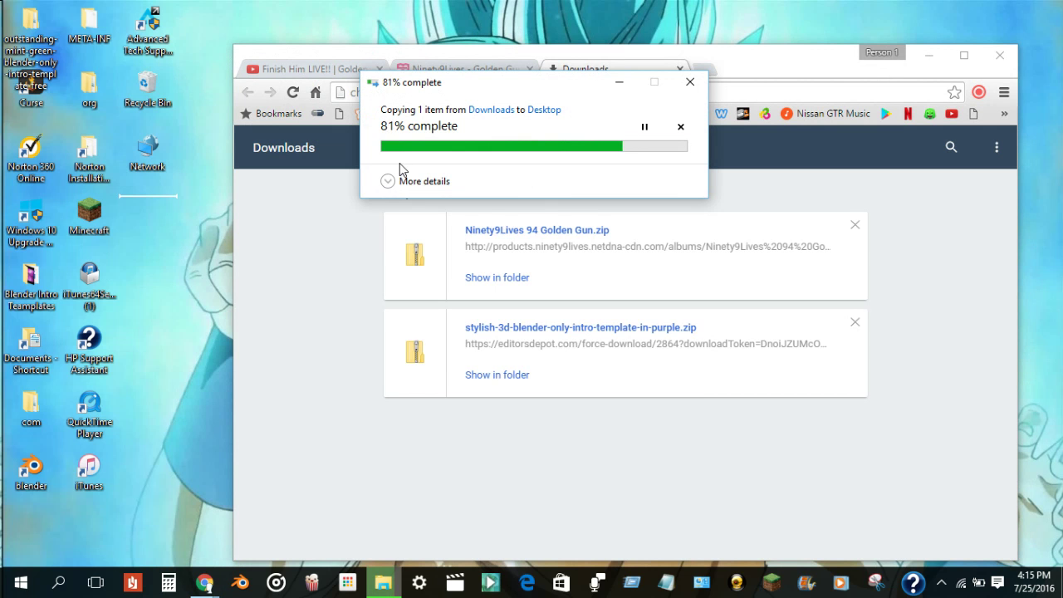
click(671, 182)
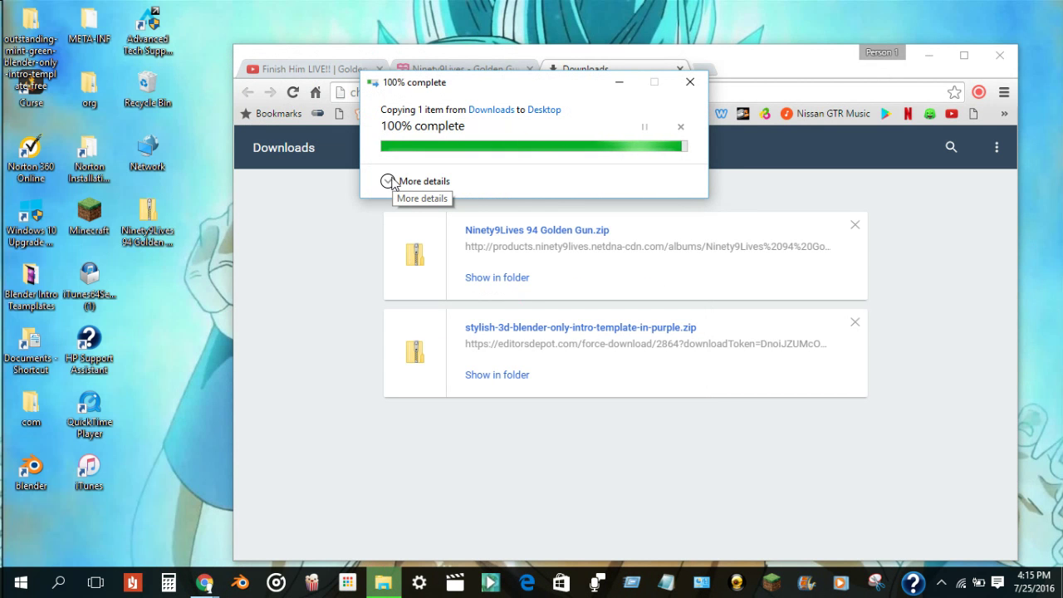
- Open the desktop Golden Gun zip, browse its inner folder's MP3 tracks, then close the window
click(929, 55)
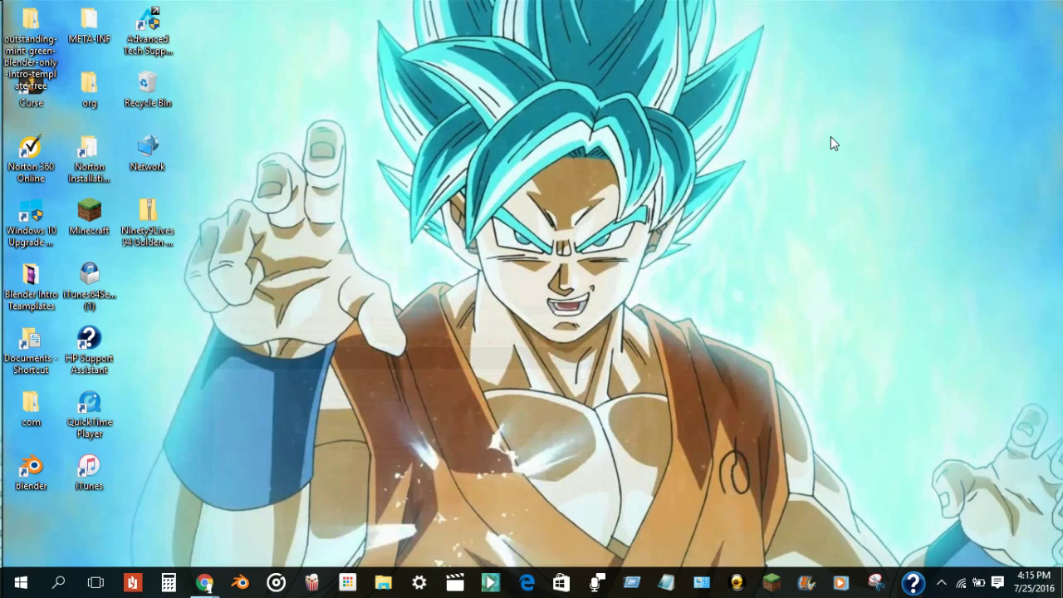
click(168, 241)
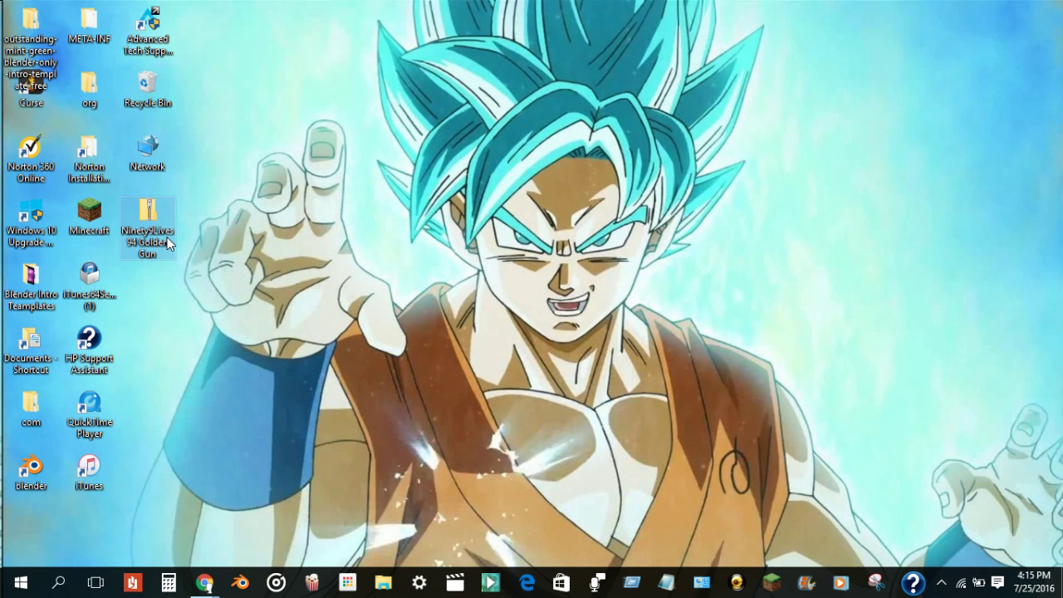
key(Escape)
double_click(154, 214)
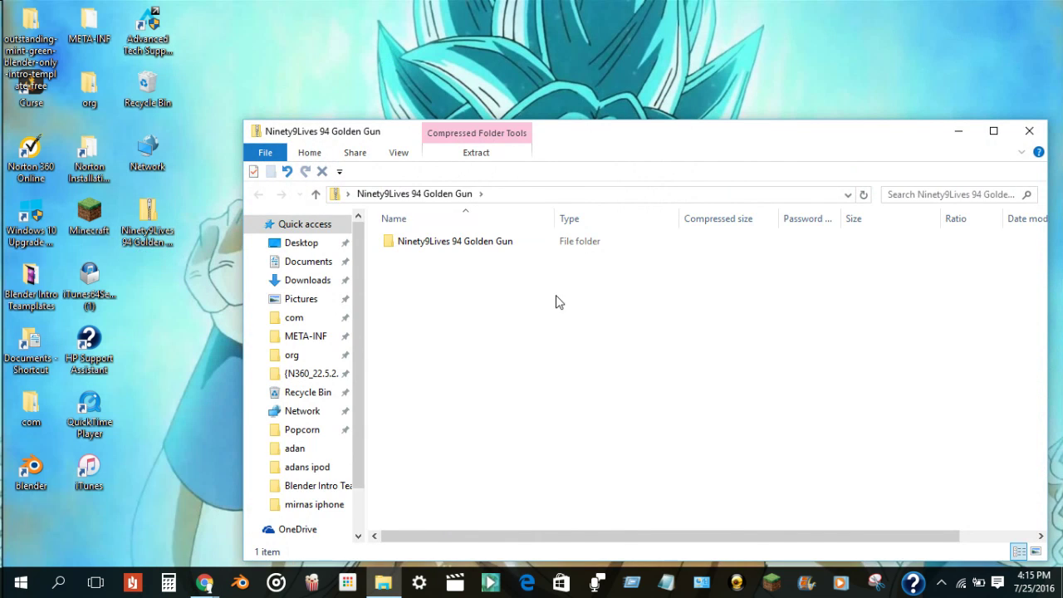
click(449, 248)
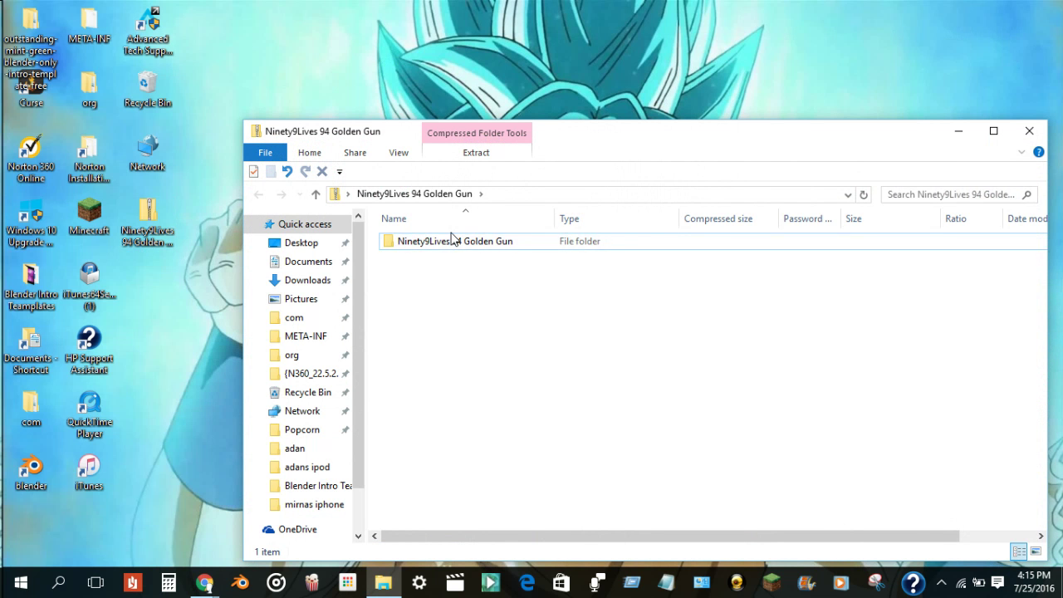
double_click(449, 247)
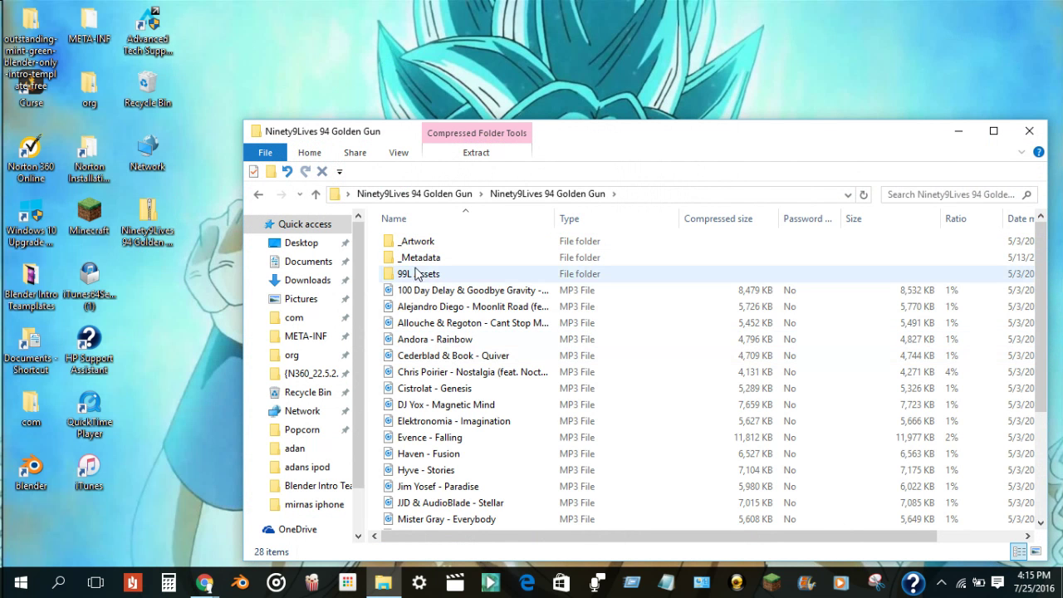
scroll(404, 332, down, 2)
scroll(404, 332, down, 2)
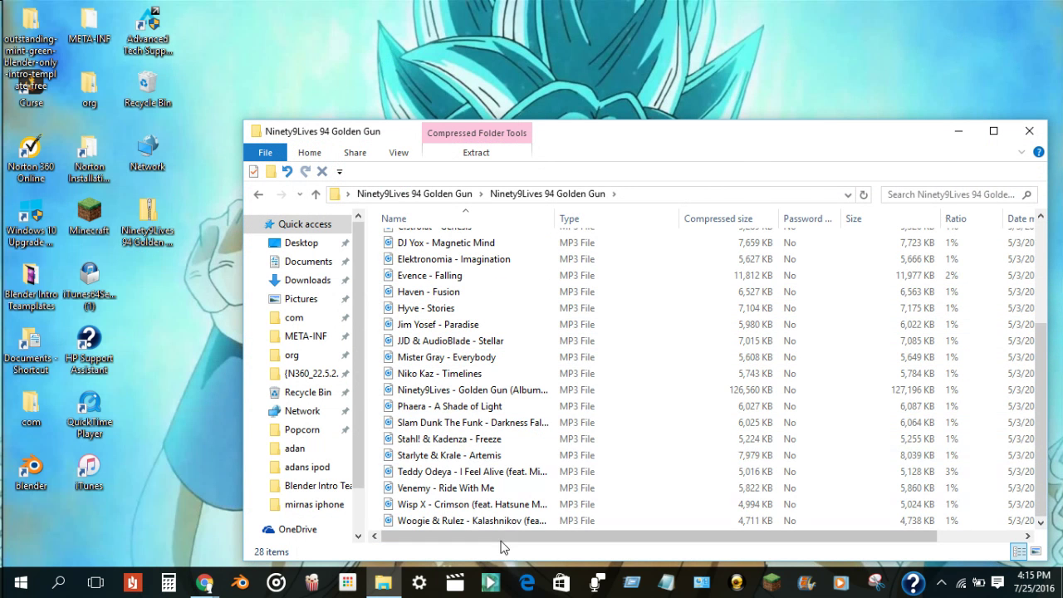
click(1029, 131)
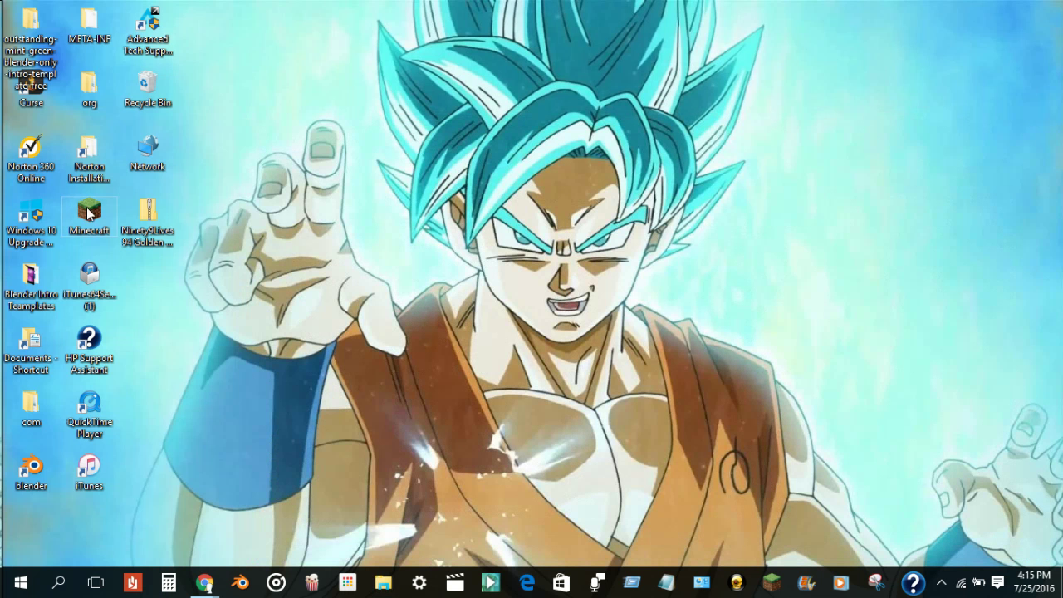
- Extract the zip with WinRAR to 'Ninety9Lives 94 Golden Gun\' and move the zip to the Recycle Bin
right_click(146, 207)
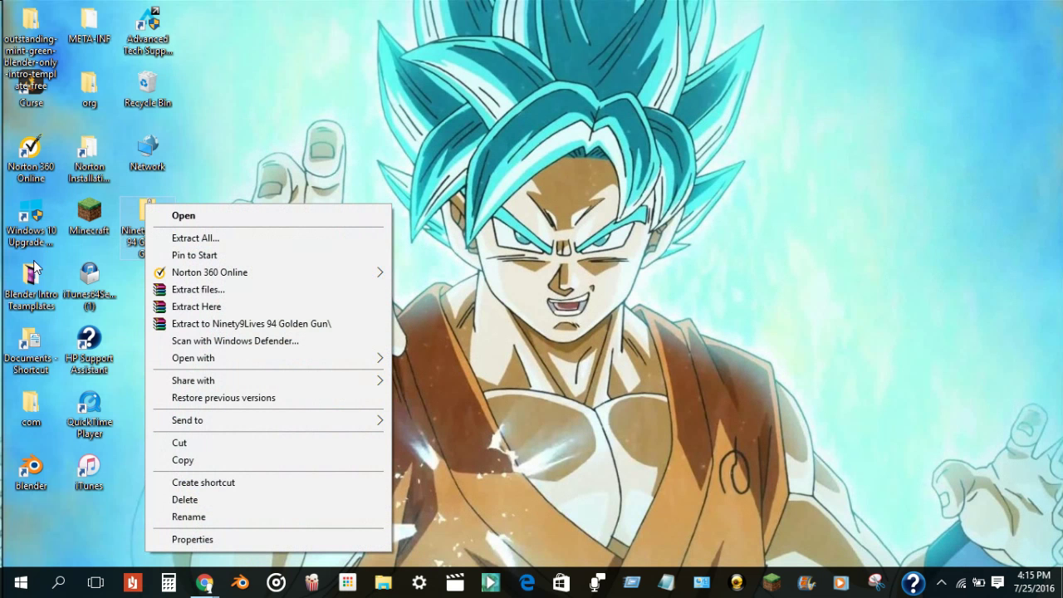
click(200, 289)
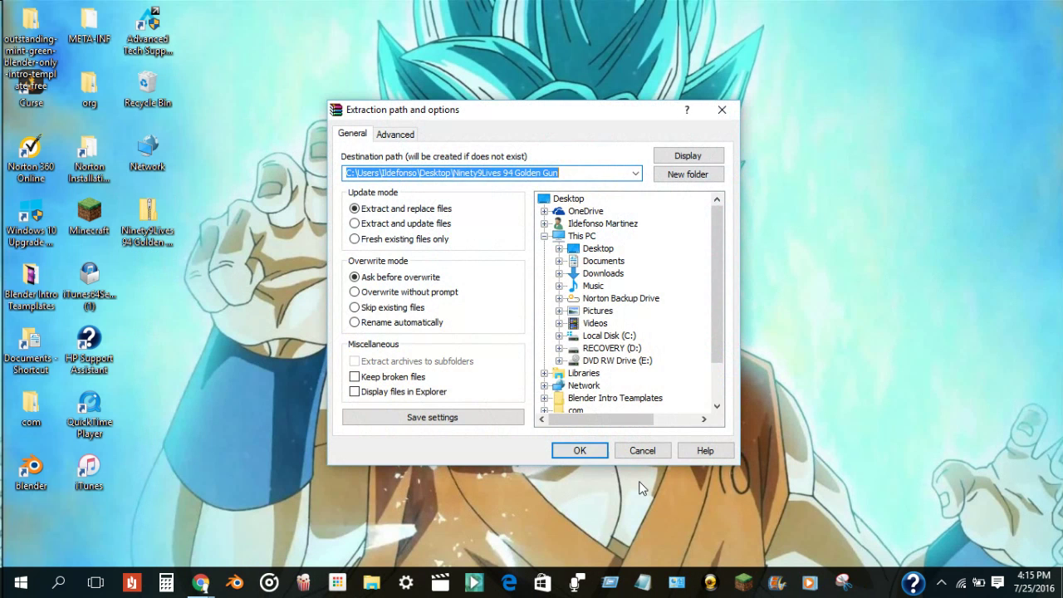
click(579, 451)
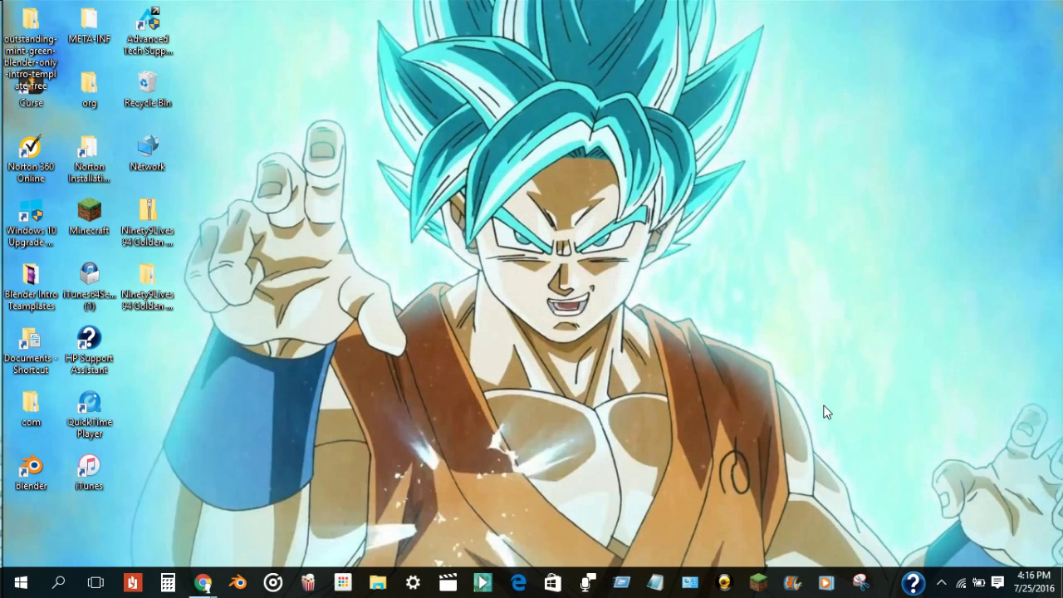
drag(135, 226, 148, 87)
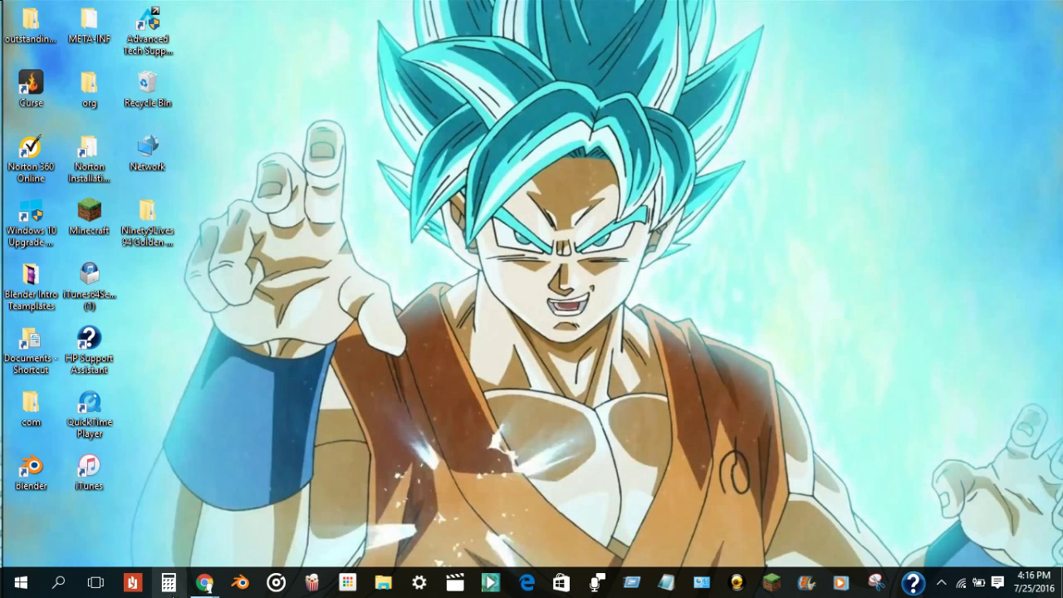
mouse_move(203, 582)
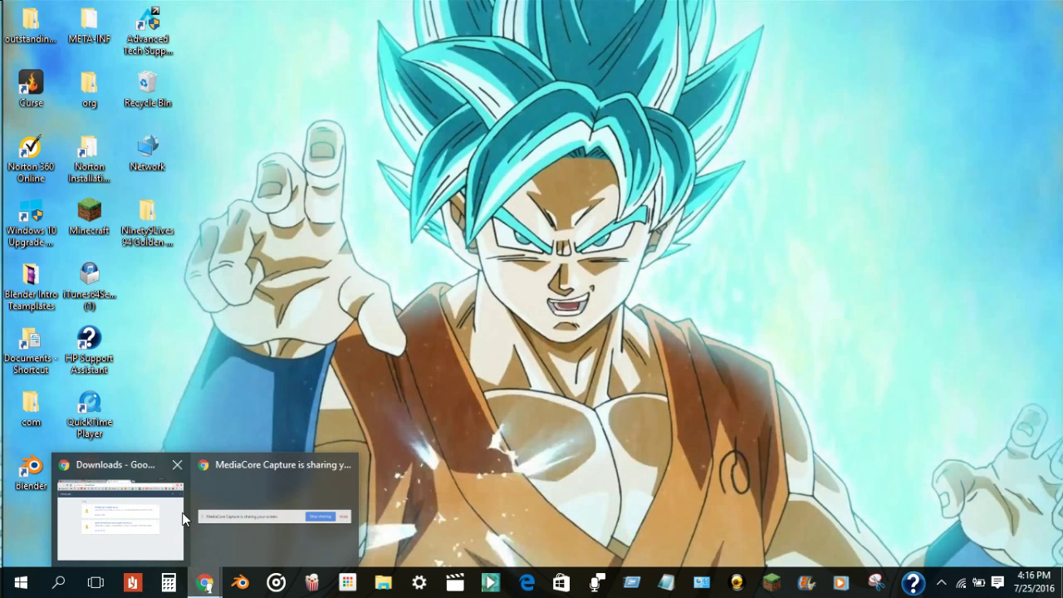
- Maximize Chrome and open your own YouTube channel's Videos list from the YouTube tab
click(161, 511)
click(964, 54)
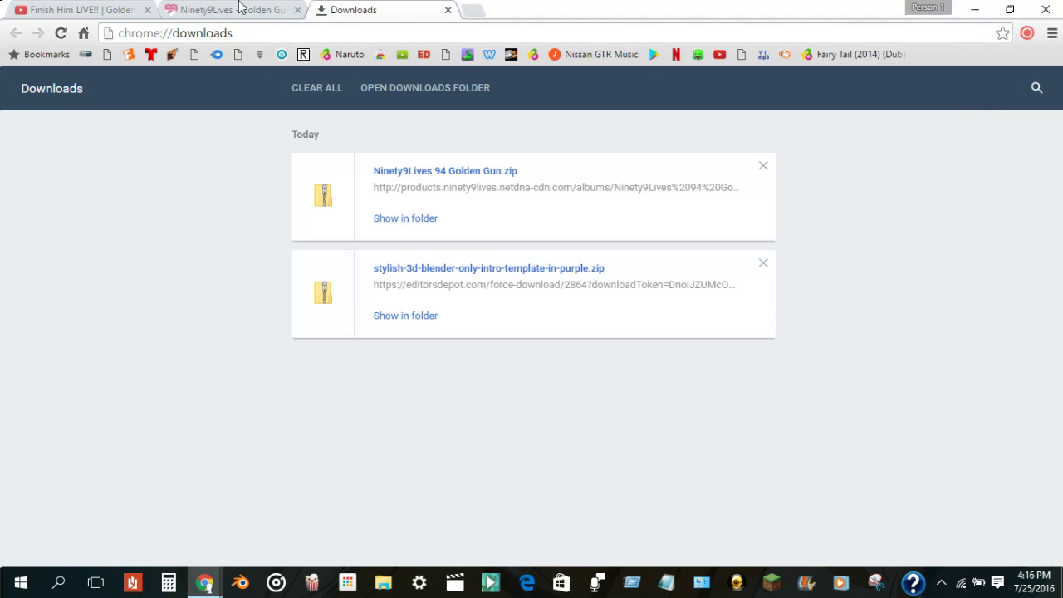
click(233, 10)
click(145, 9)
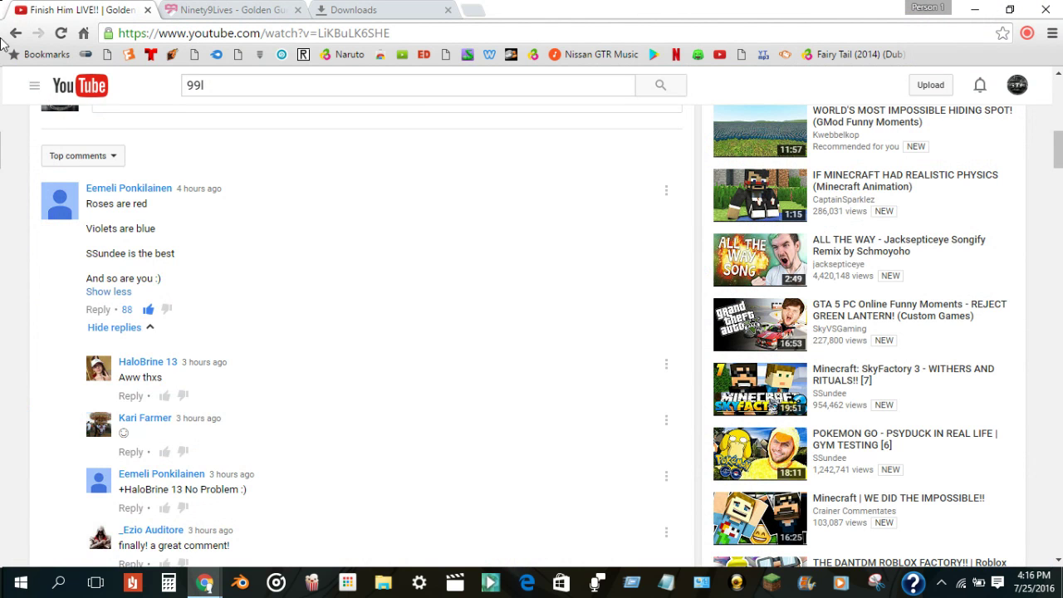
click(31, 87)
click(75, 144)
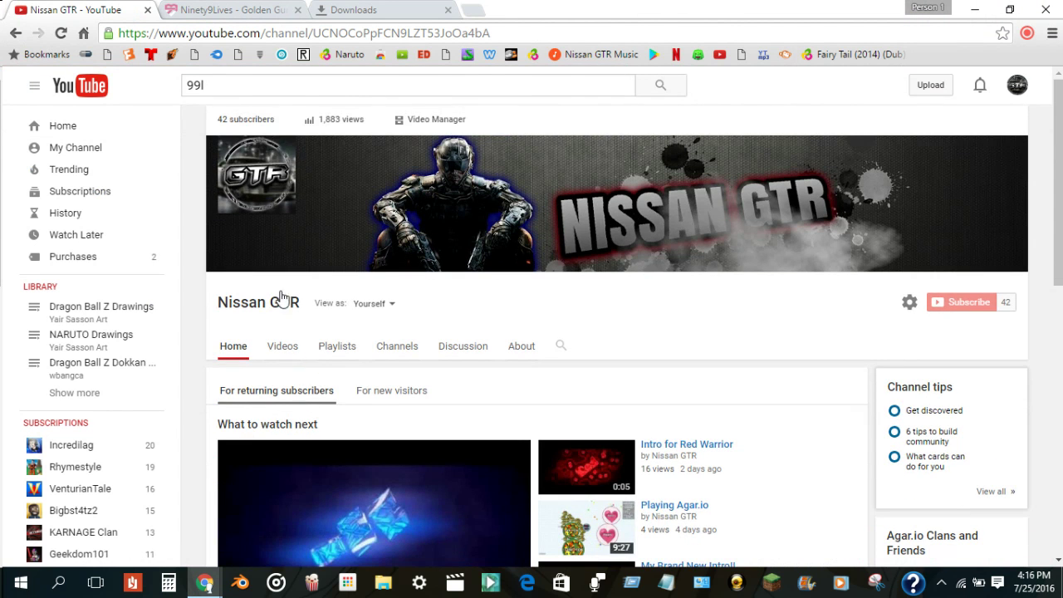
click(275, 347)
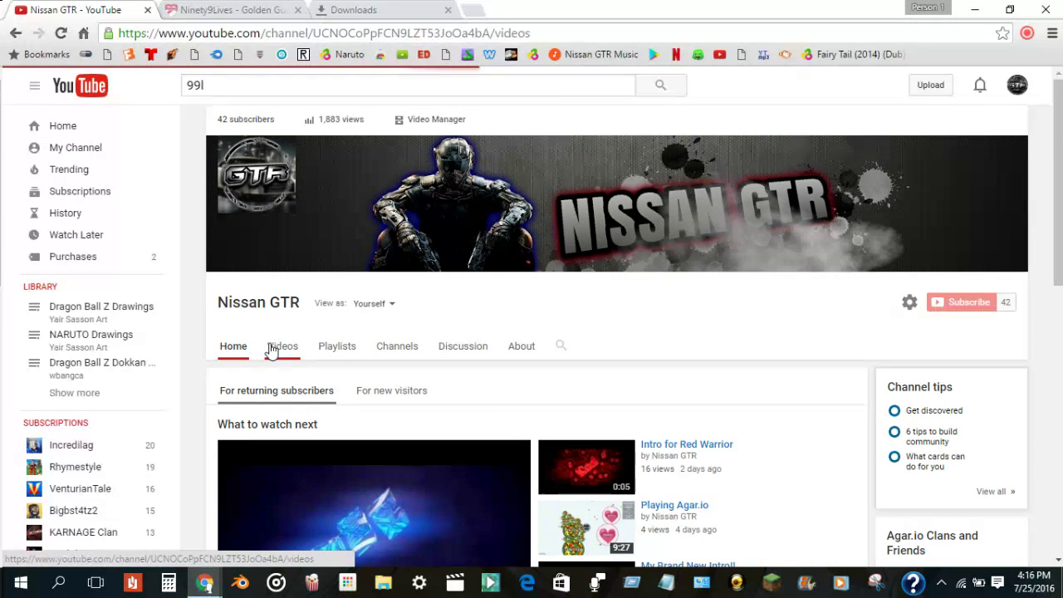
- Load more of the channel's older videos and scroll through the whole list
scroll(557, 390, down, 5)
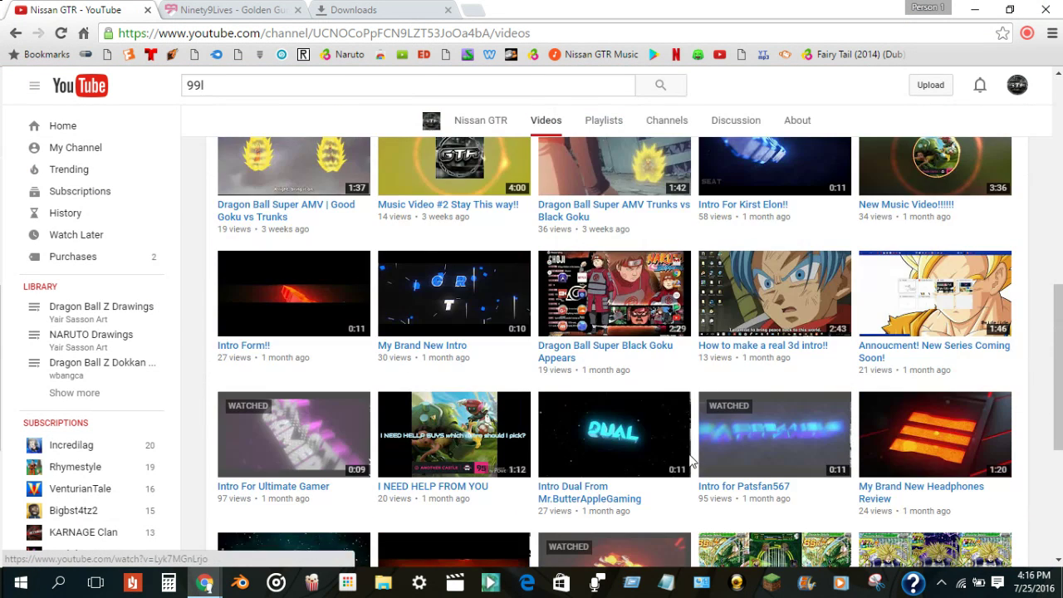
scroll(1053, 242, down, 4)
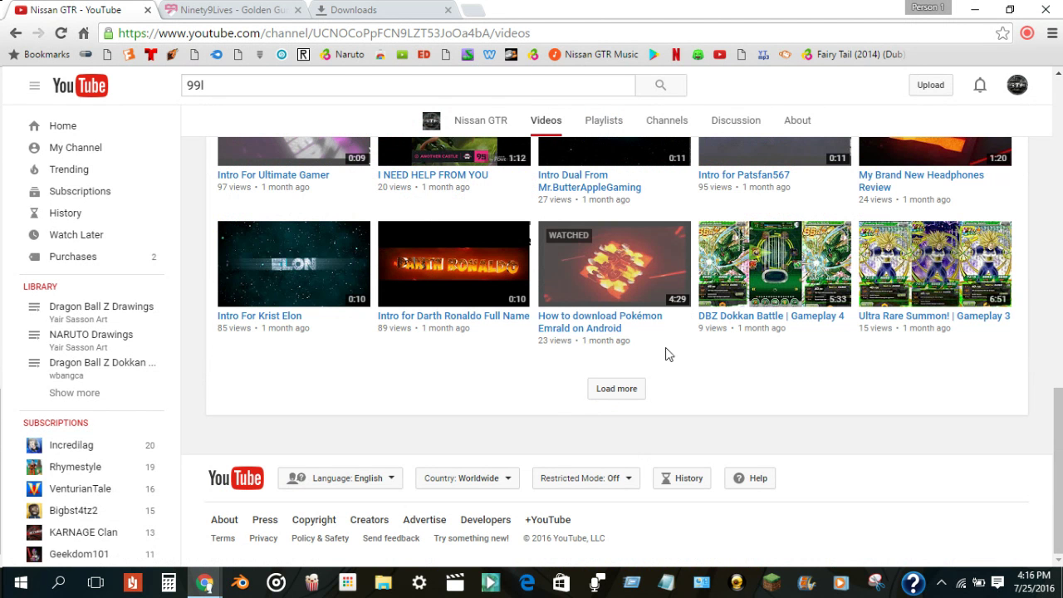
click(616, 389)
scroll(212, 399, down, 1)
scroll(212, 399, down, 4)
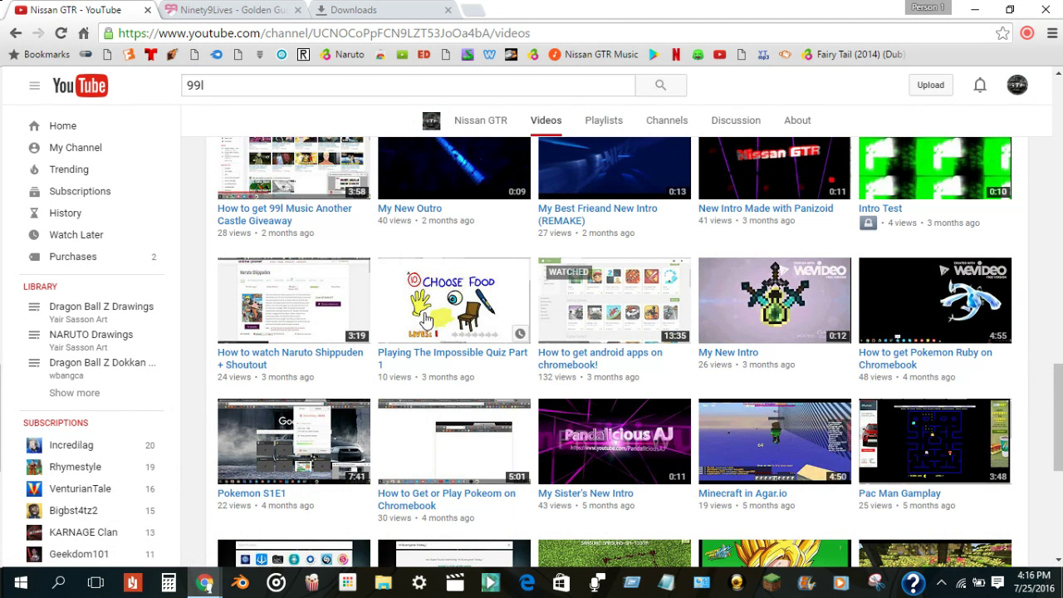
scroll(664, 366, down, 1)
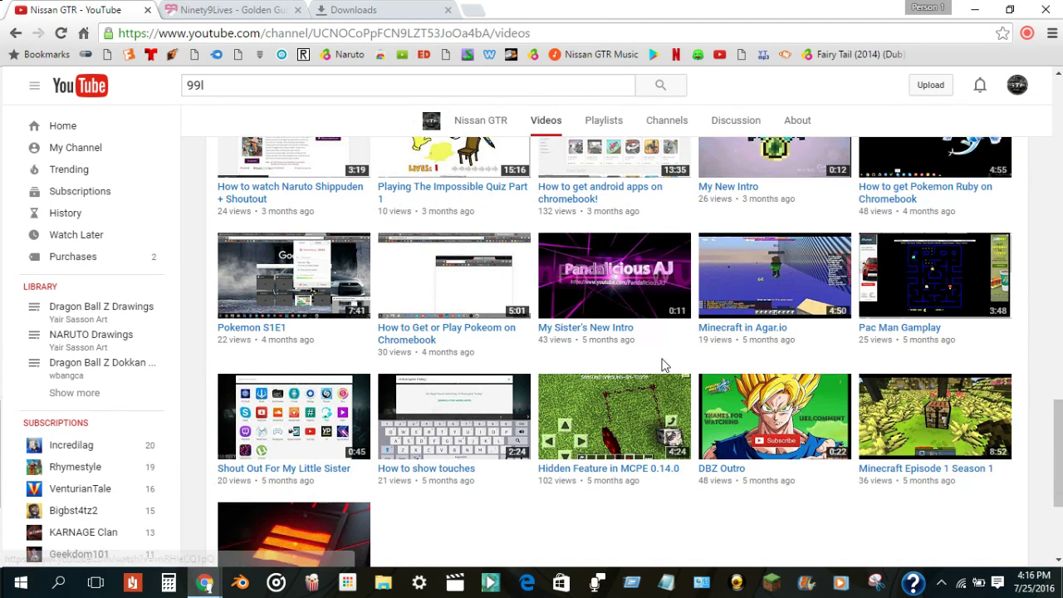
scroll(664, 366, down, 1)
scroll(664, 366, down, 1)
scroll(664, 366, up, 3)
scroll(665, 366, up, 1)
mouse_move(614, 378)
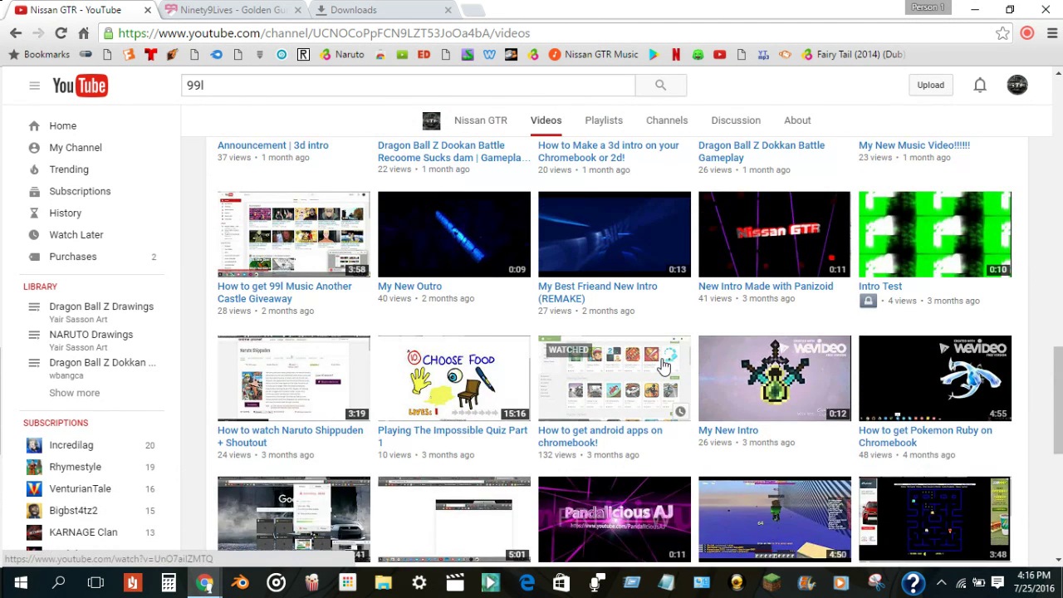
scroll(669, 365, up, 2)
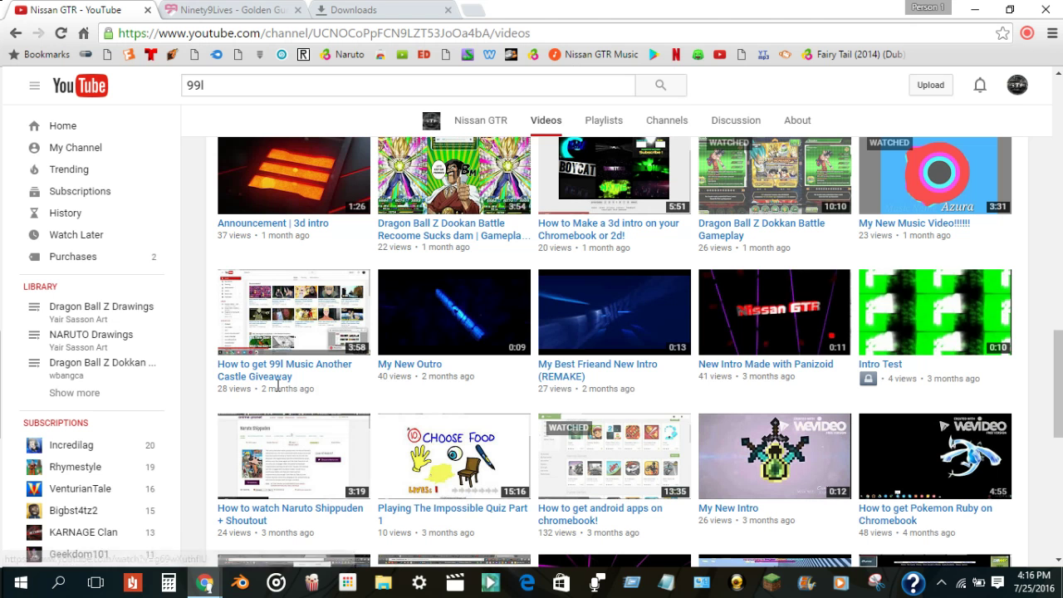
drag(262, 389, 342, 400)
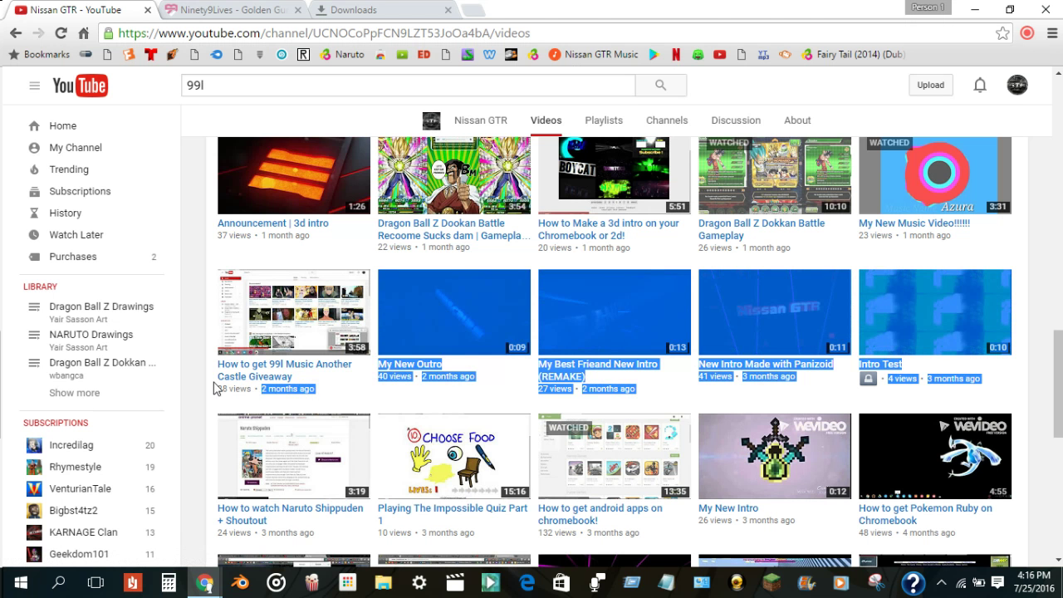
click(190, 375)
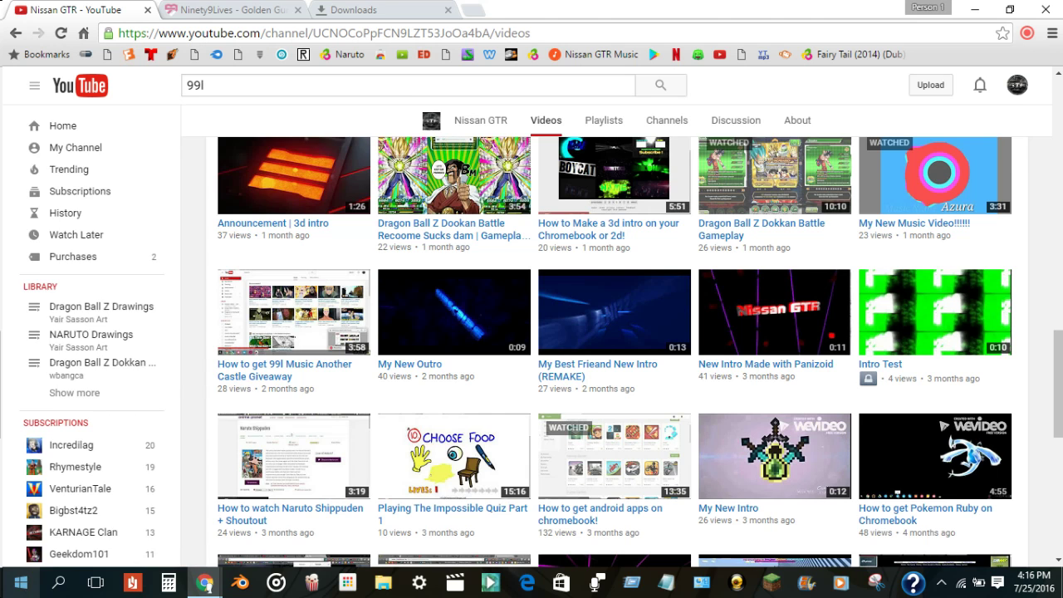
scroll(92, 457, down, 1)
scroll(390, 462, up, 2)
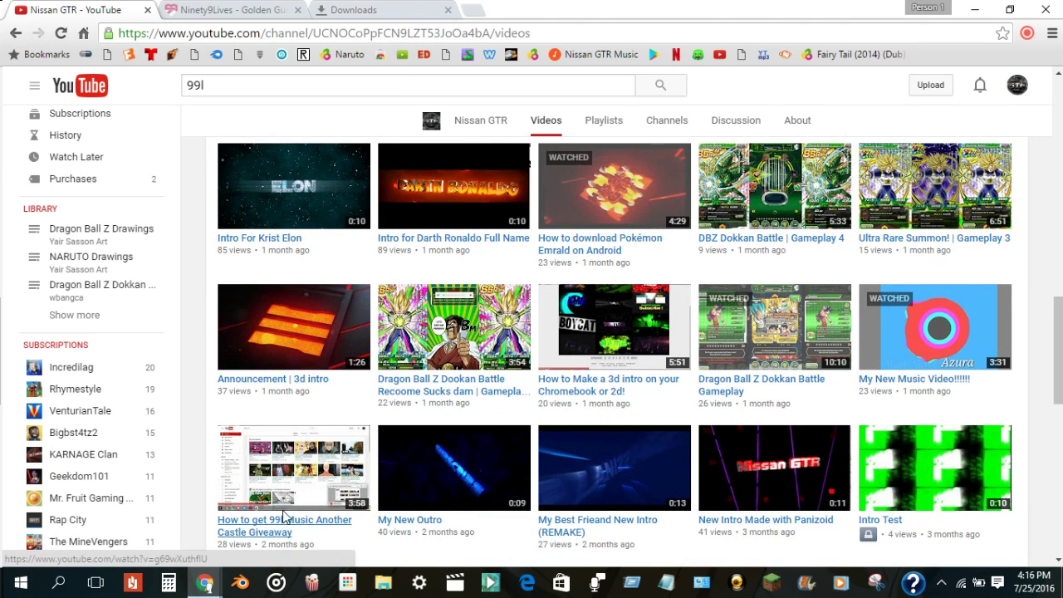
scroll(401, 426, up, 5)
scroll(401, 426, up, 3)
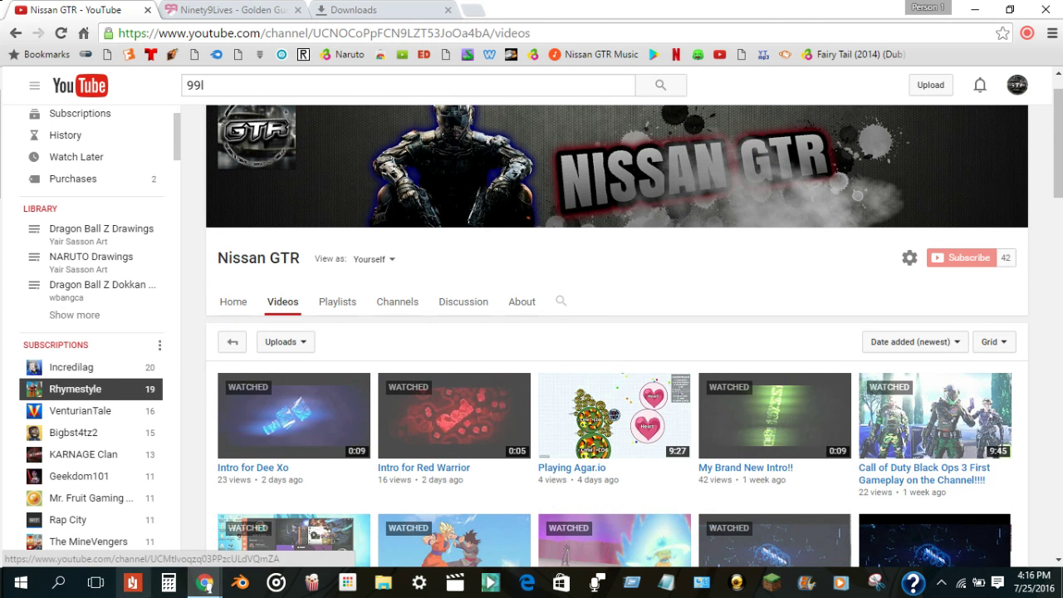
- Select the extracted Golden Gun folder on the desktop, then restore Chrome and open MediaCore Capture
click(121, 511)
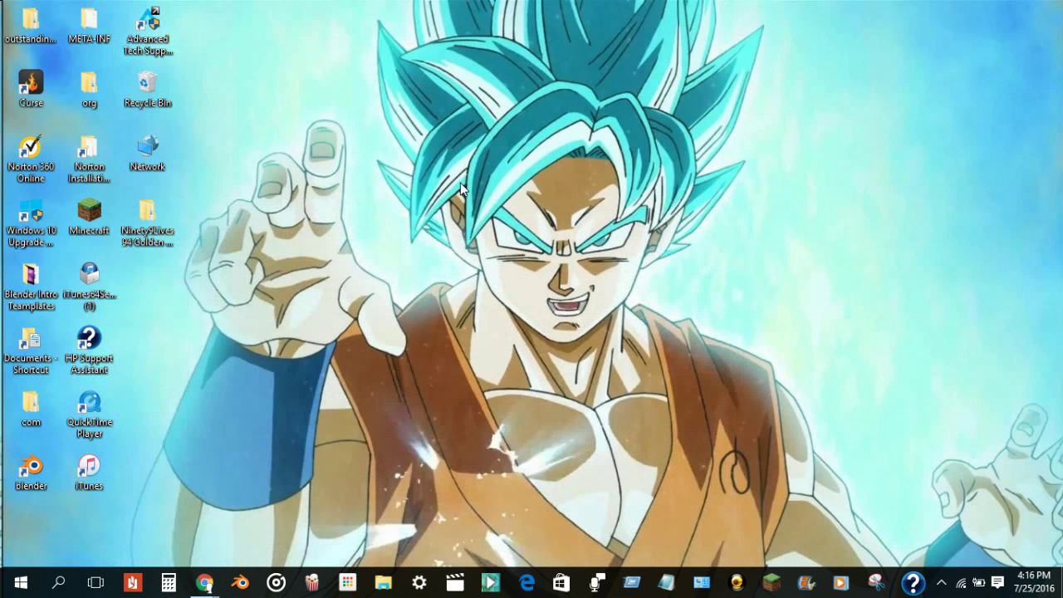
mouse_move(233, 292)
mouse_down()
mouse_move(133, 212)
mouse_move(245, 147)
mouse_move(147, 217)
mouse_up()
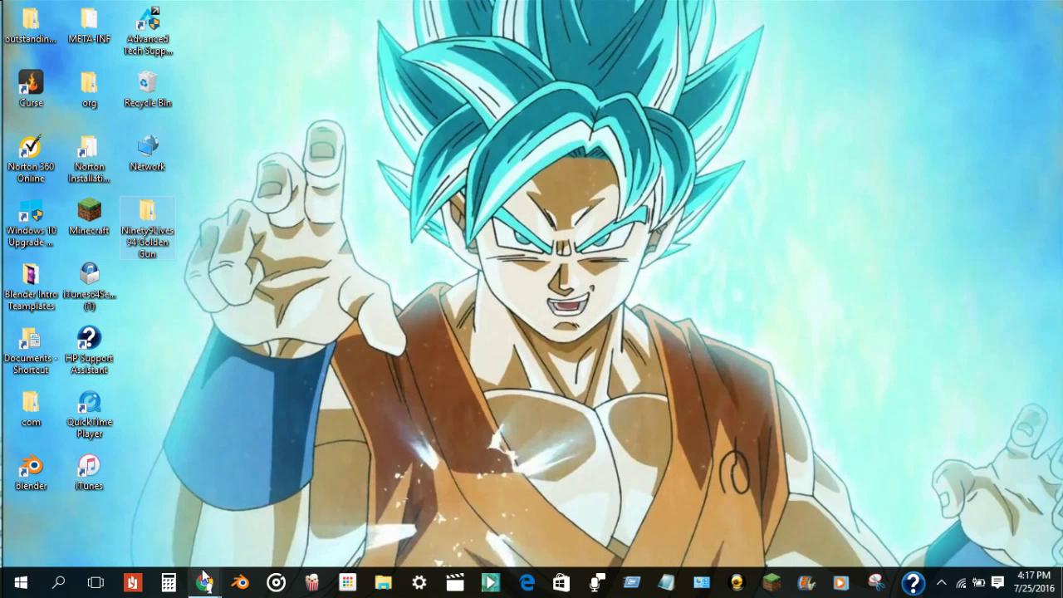
mouse_move(203, 583)
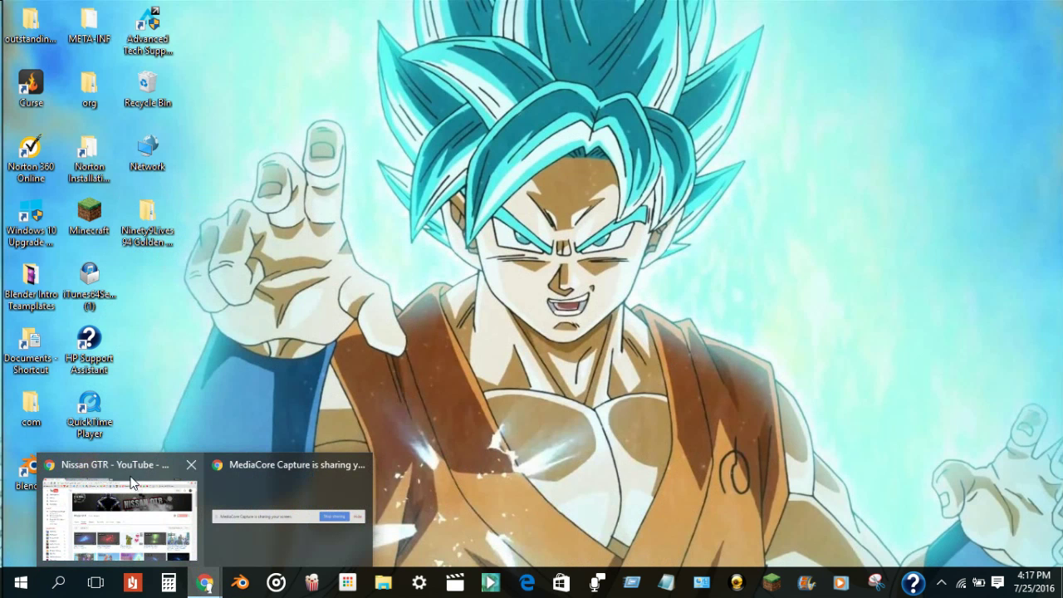
click(136, 523)
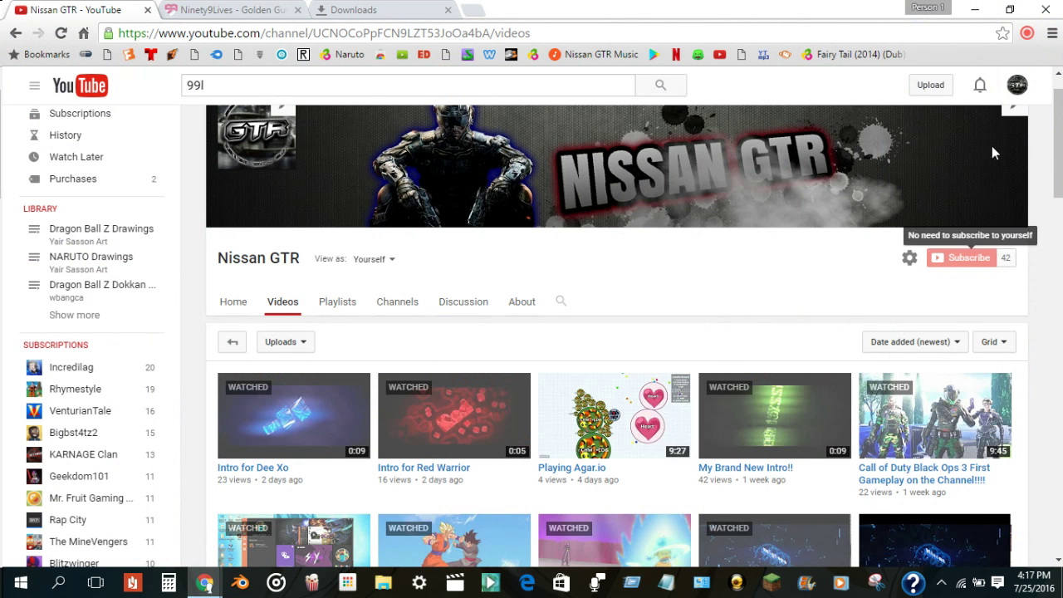
click(1027, 33)
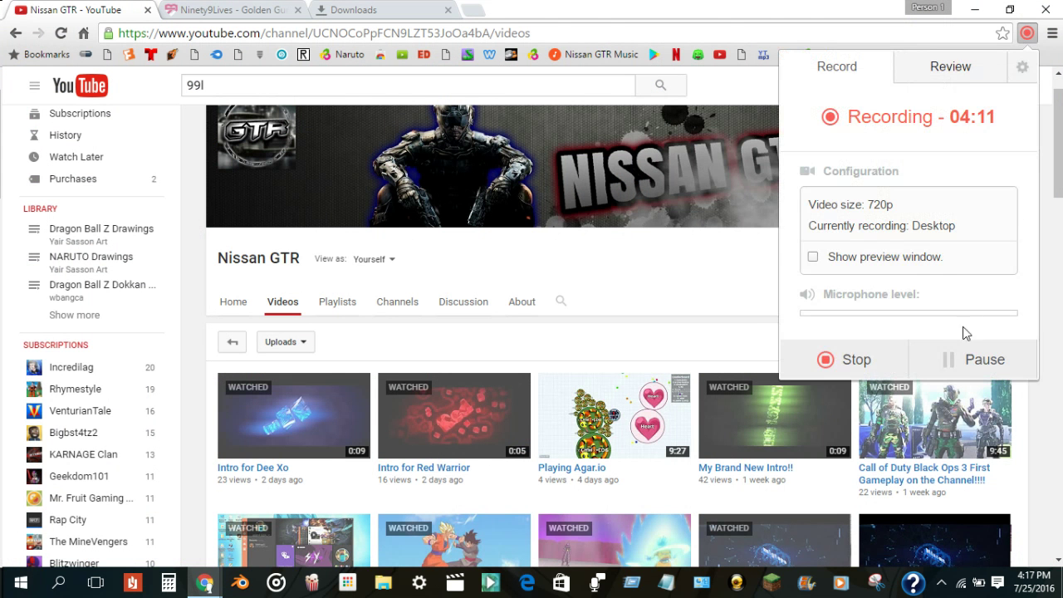